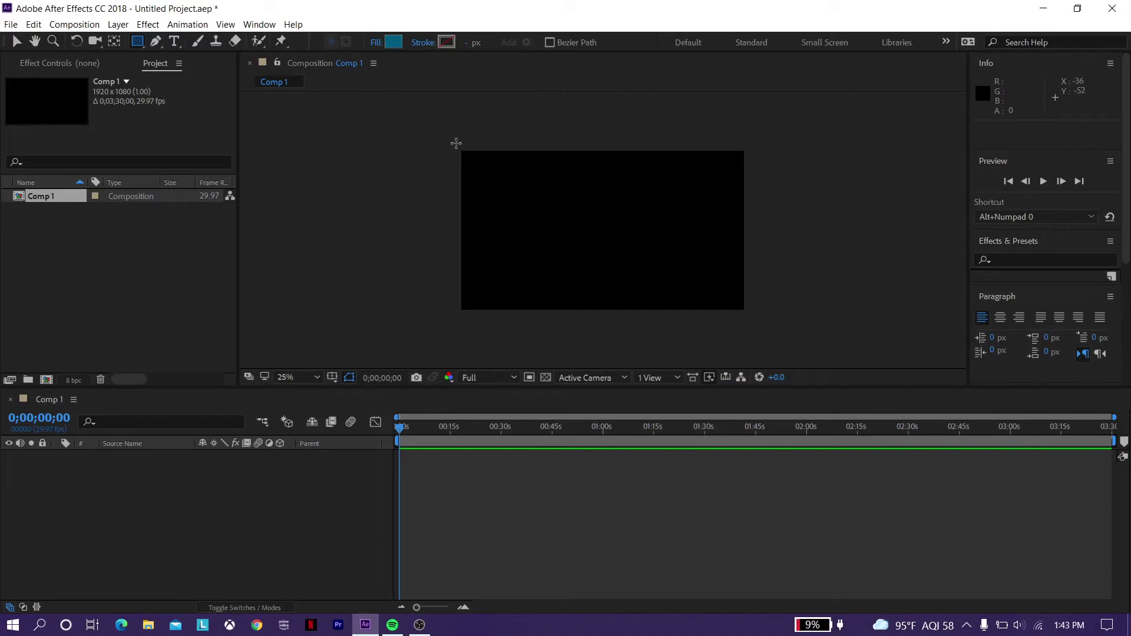
# - Draw a full-frame rectangle with a near-white fill and zoom the view to 50%
pyautogui.moveTo(456, 143); pyautogui.dragTo(756, 323)
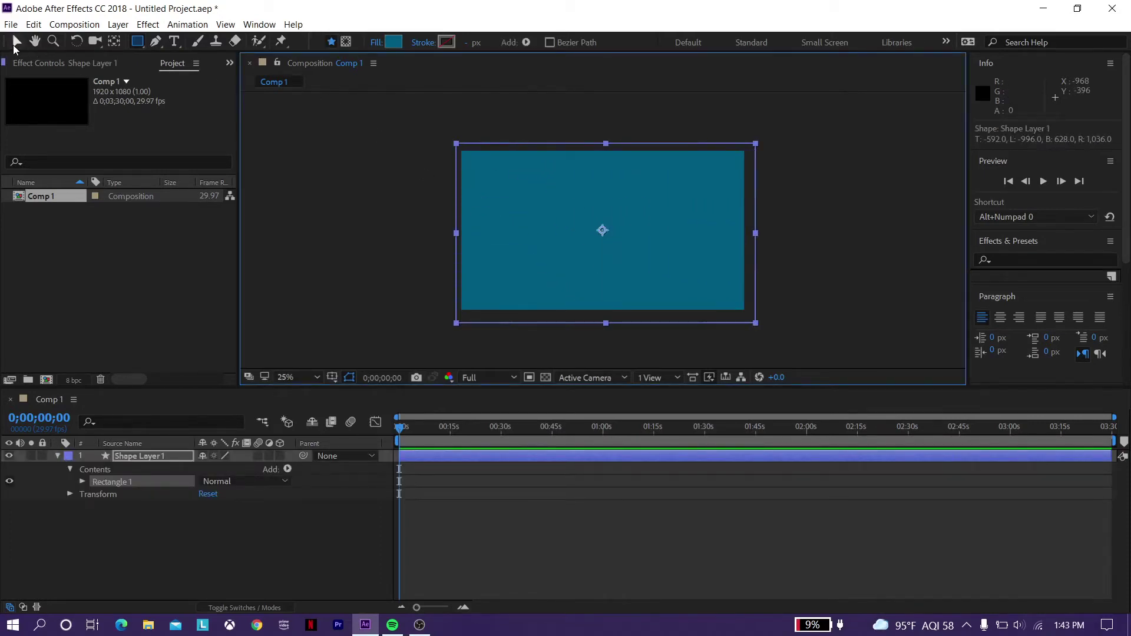
pyautogui.click(15, 44)
pyautogui.click(510, 42)
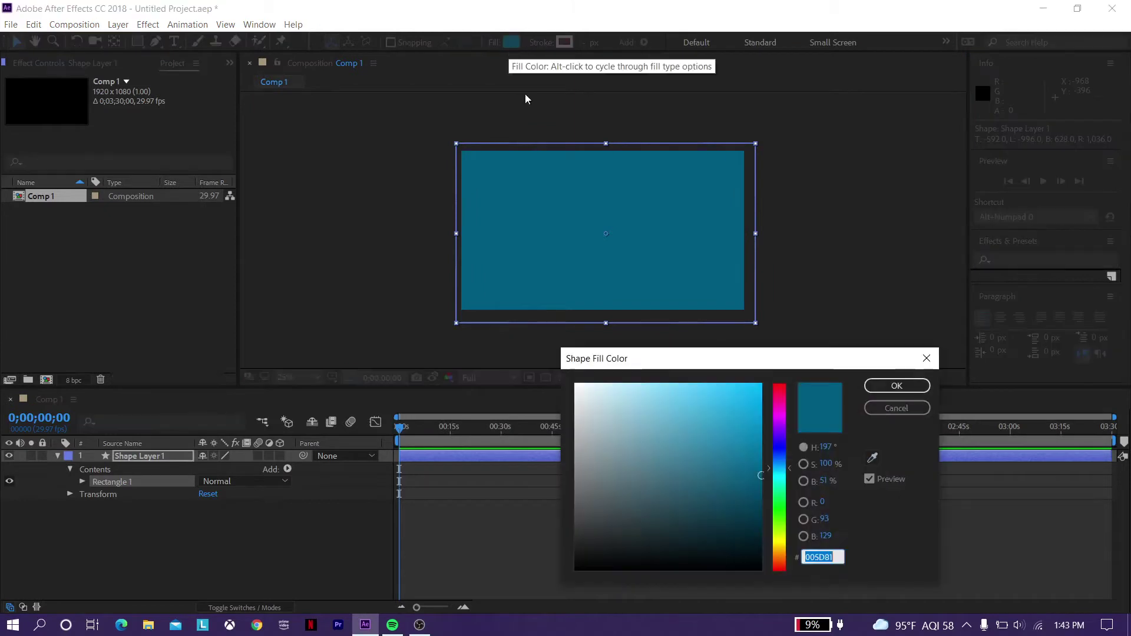
pyautogui.moveTo(644, 383); pyautogui.dragTo(562, 373)
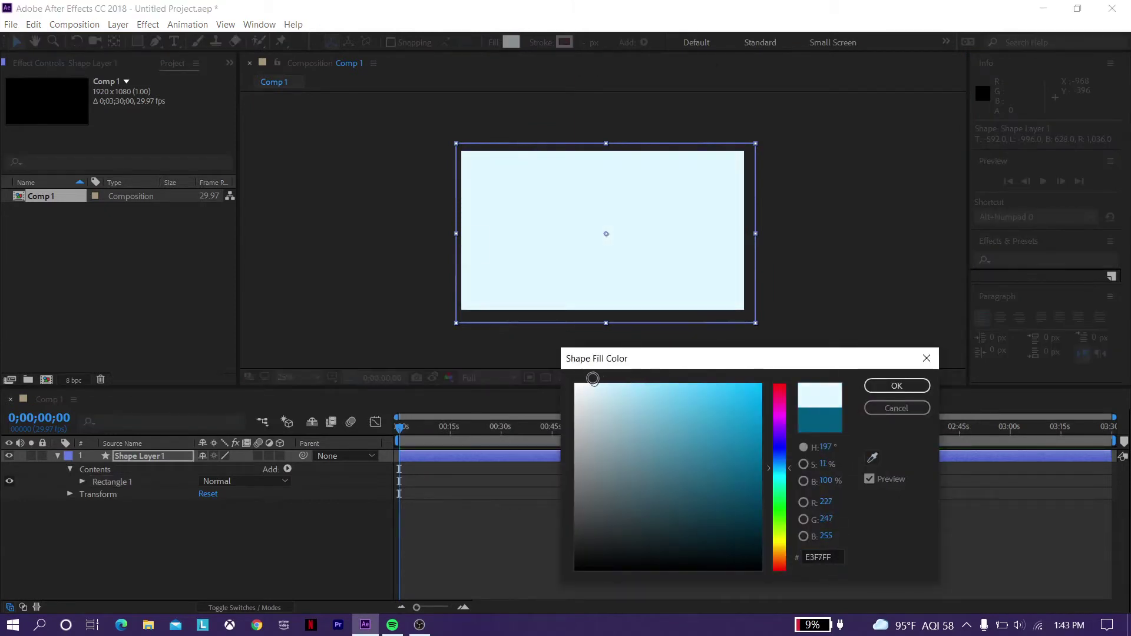
pyautogui.click(896, 385)
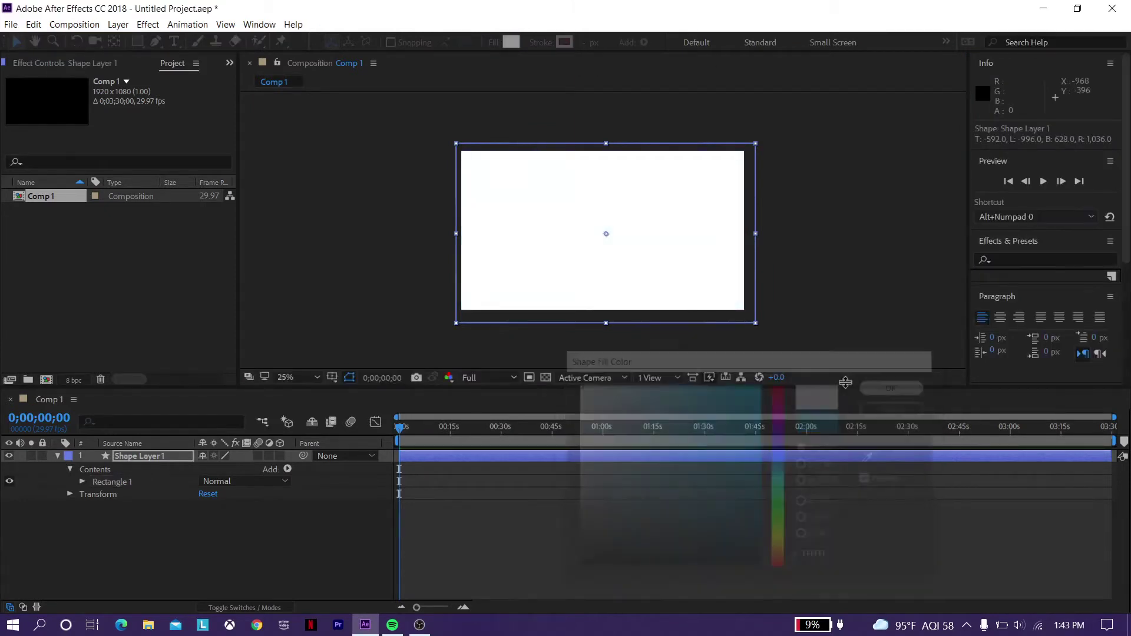
pyautogui.press('.')
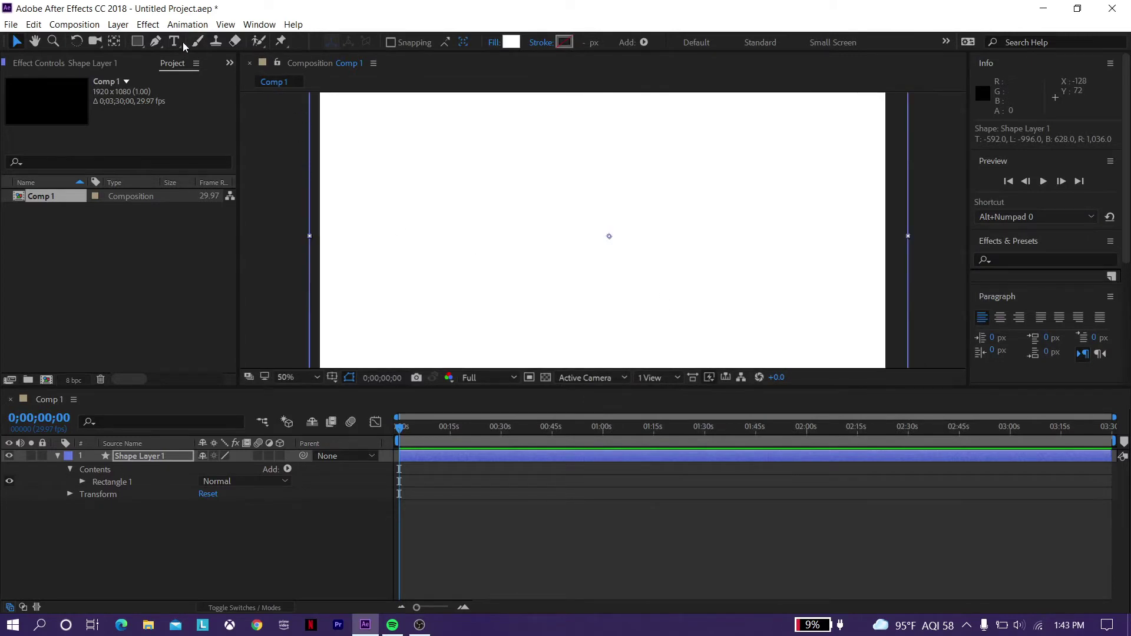
# - Create a text layer above the comp centre reading 'TEXT HERE' in capitals and select all of it
pyautogui.click(258, 167)
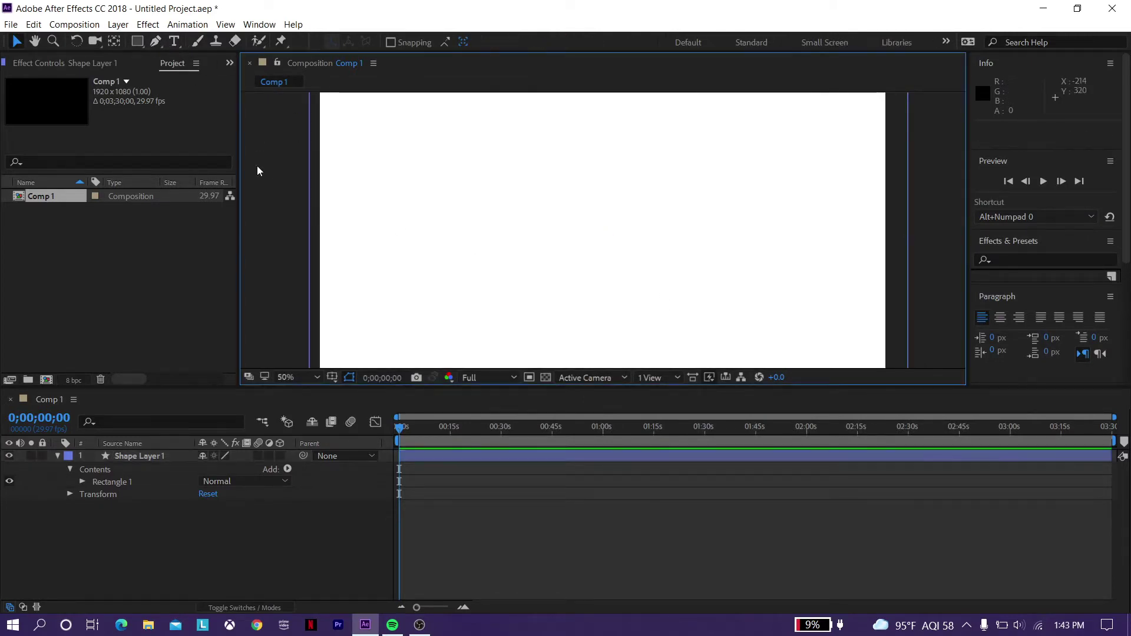
pyautogui.click(174, 42)
pyautogui.click(537, 198)
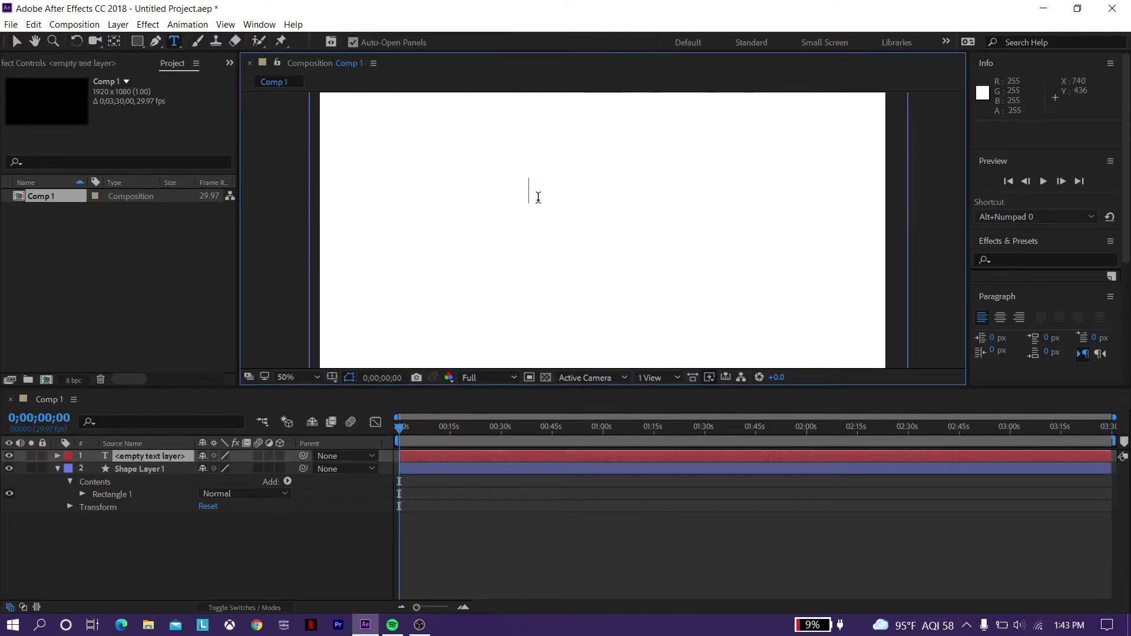
pyautogui.write('text')
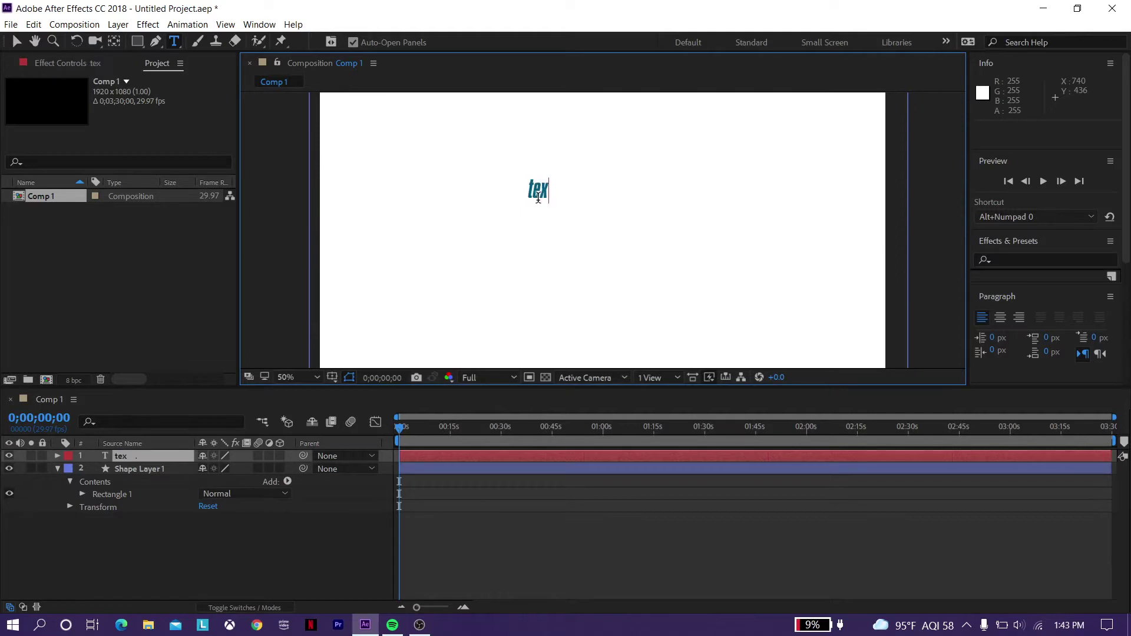
pyautogui.press('BackSpace')
pyautogui.press('BackSpace')
pyautogui.press('BackSpace')
pyautogui.press('BackSpace')
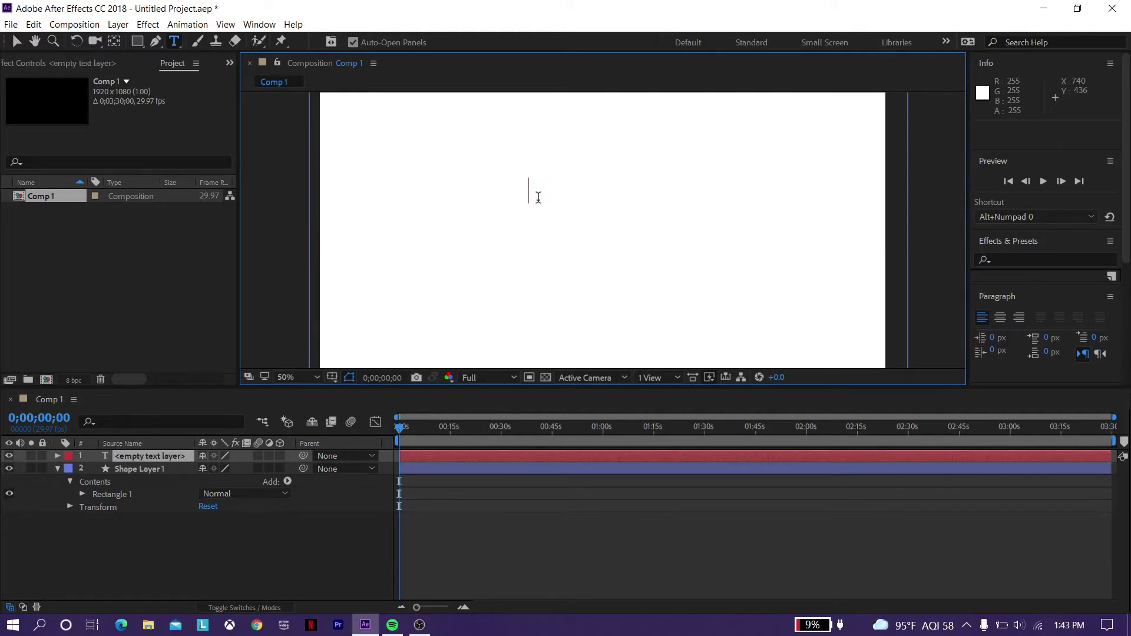
pyautogui.press('capslock')
pyautogui.write('TEX')
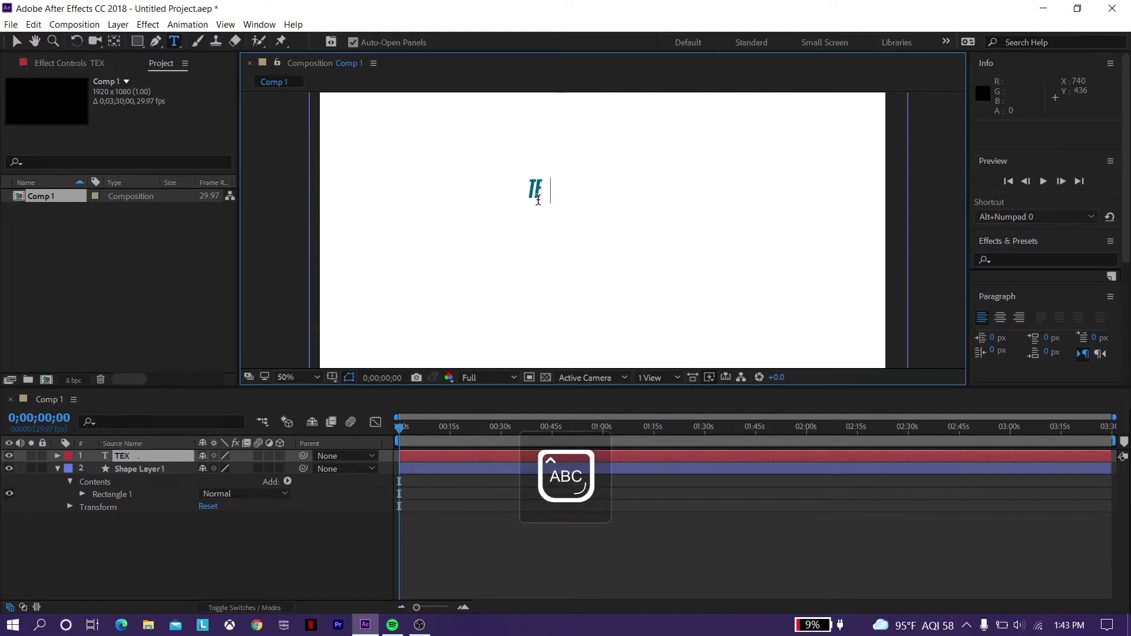
pyautogui.write('T H')
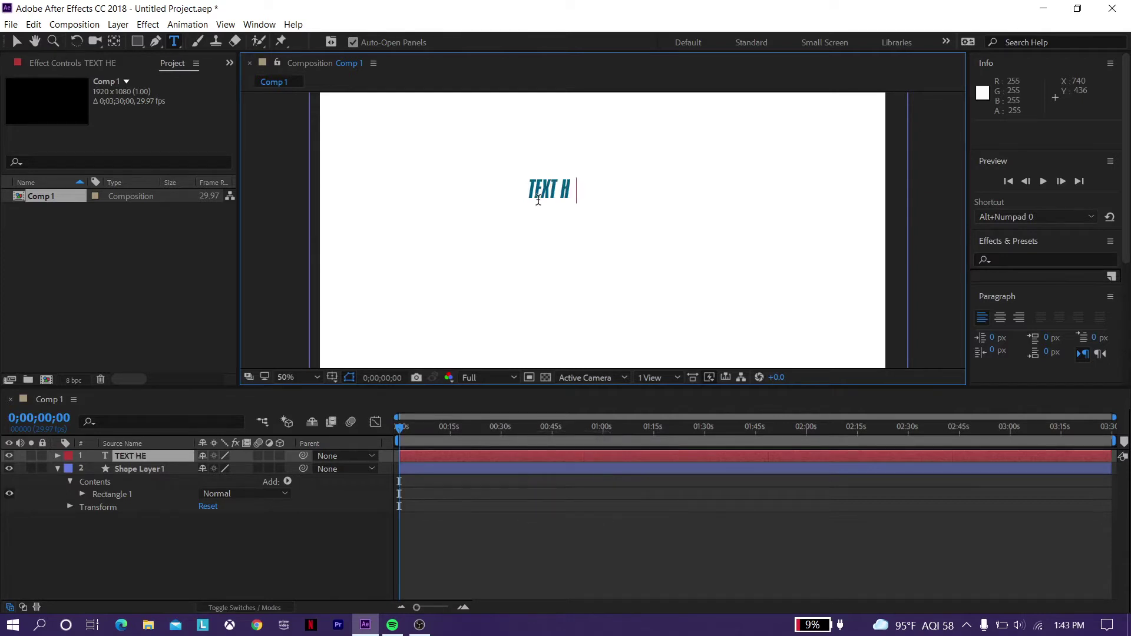
pyautogui.write('ERE')
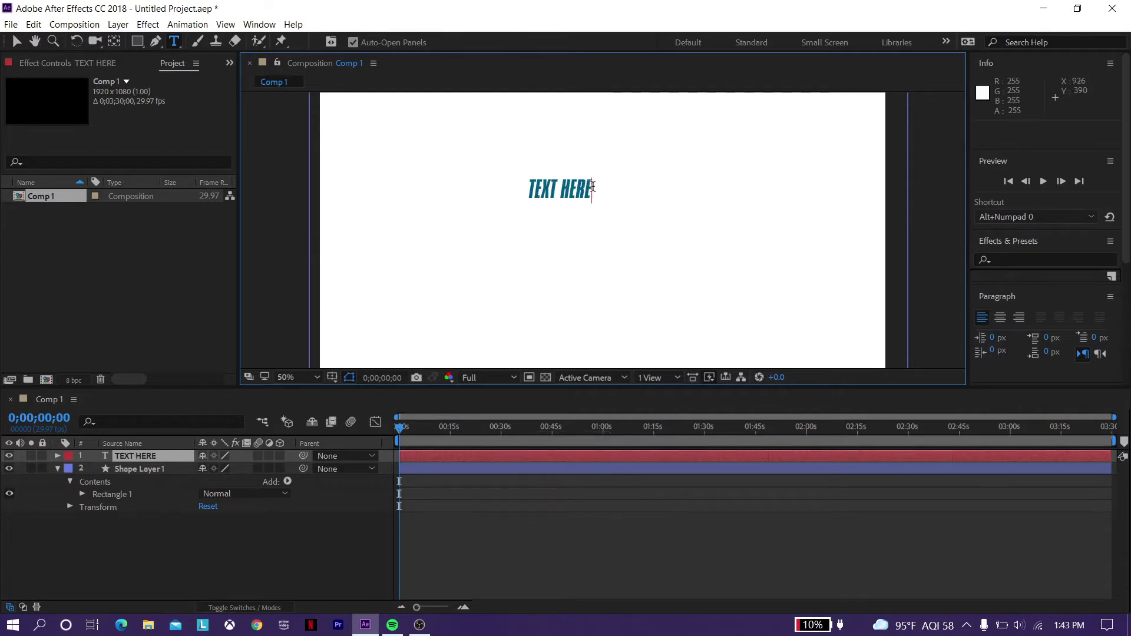
pyautogui.hotkey('ctrl', 'shift', 'Left')
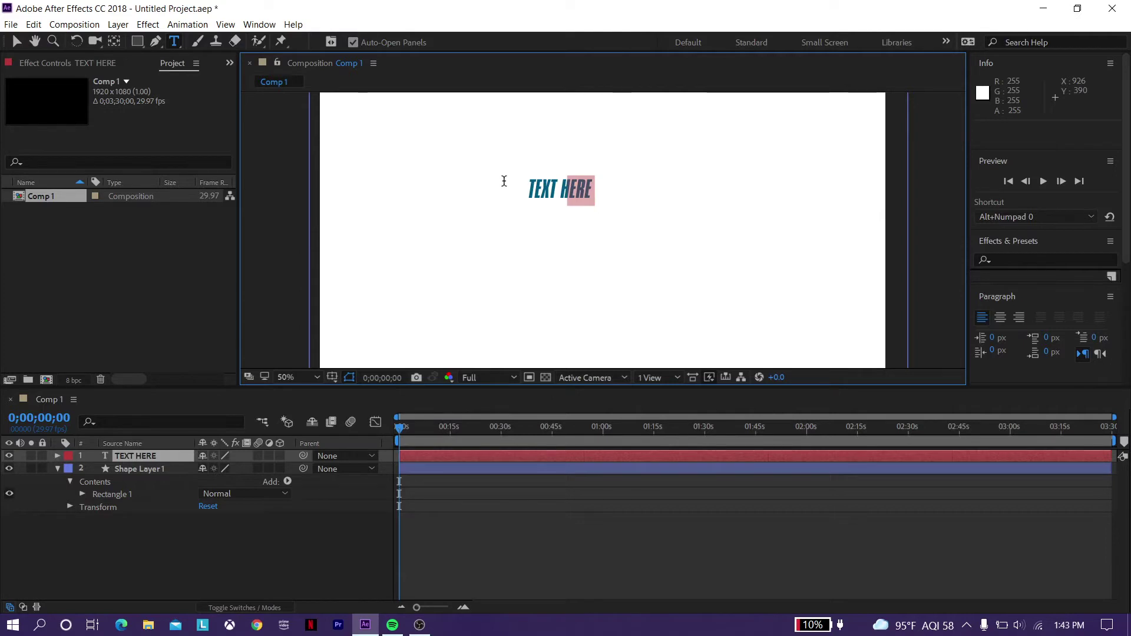
pyautogui.hotkey('ctrl', 'shift', 'Left')
pyautogui.press('capslock')
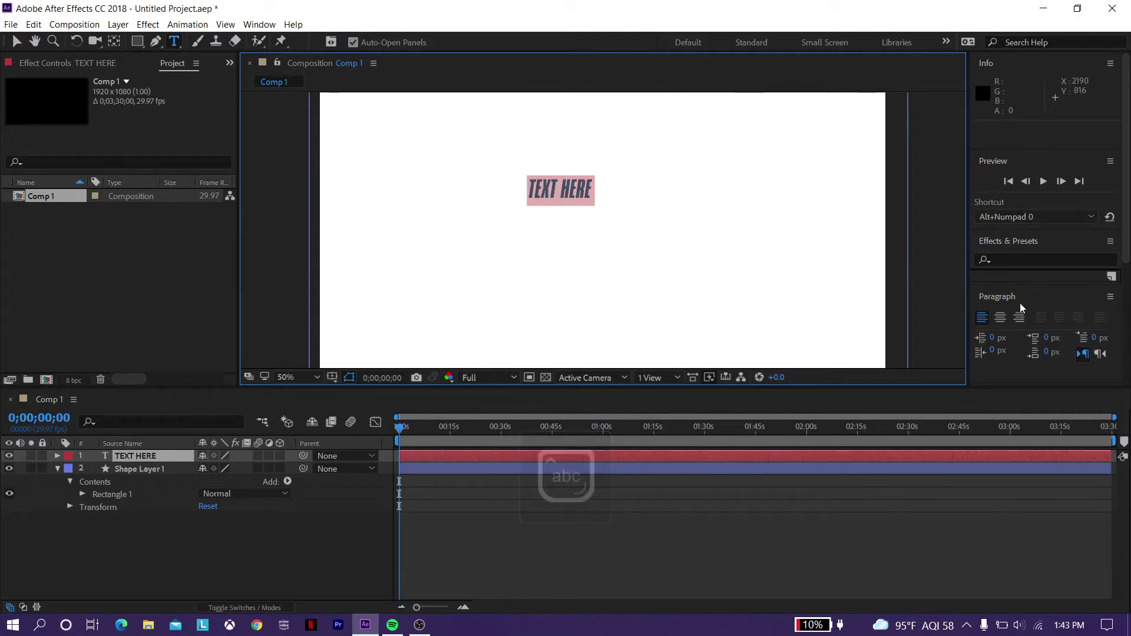
# - Switch to the All Panels workspace, then return to the Default workspace
pyautogui.click(945, 42)
pyautogui.click(970, 59)
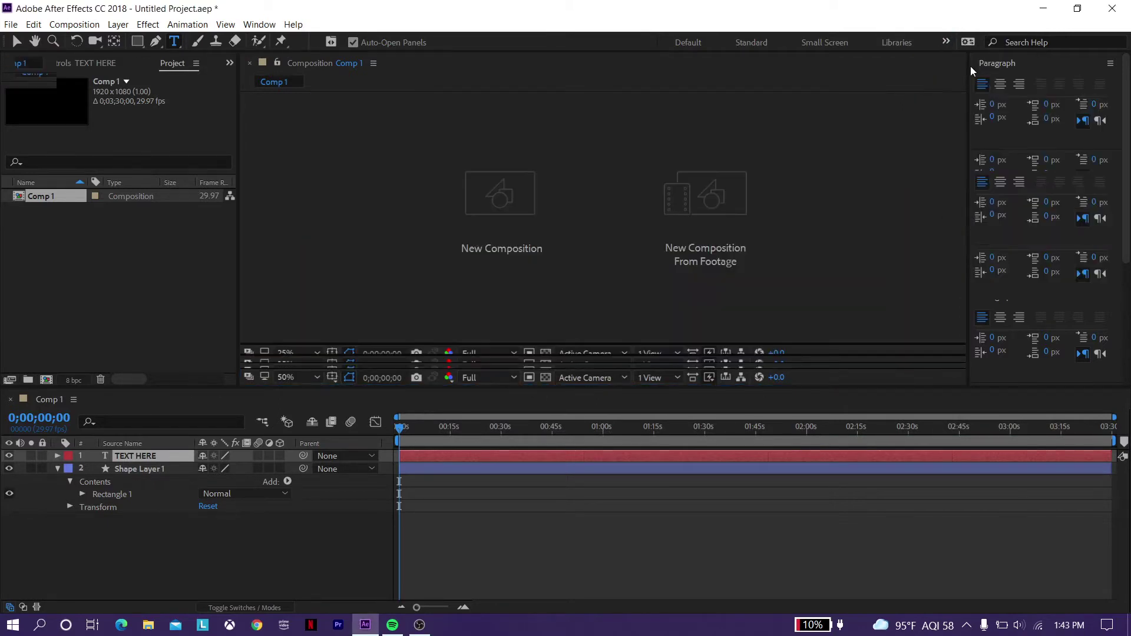
pyautogui.scroll(-3, 1016, 158)
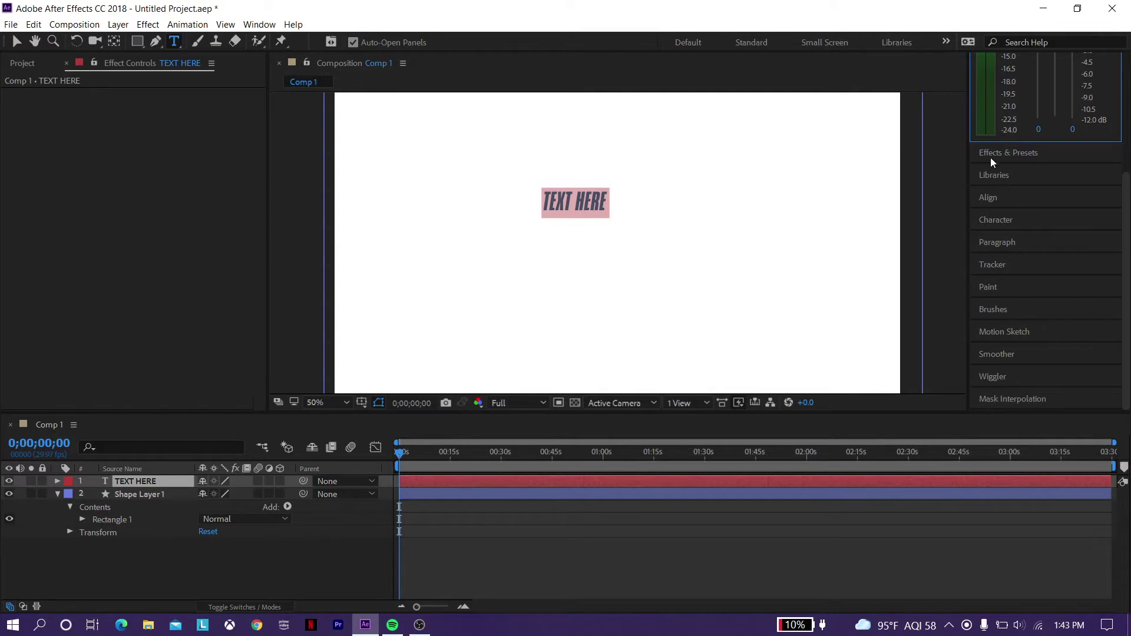
pyautogui.click(705, 41)
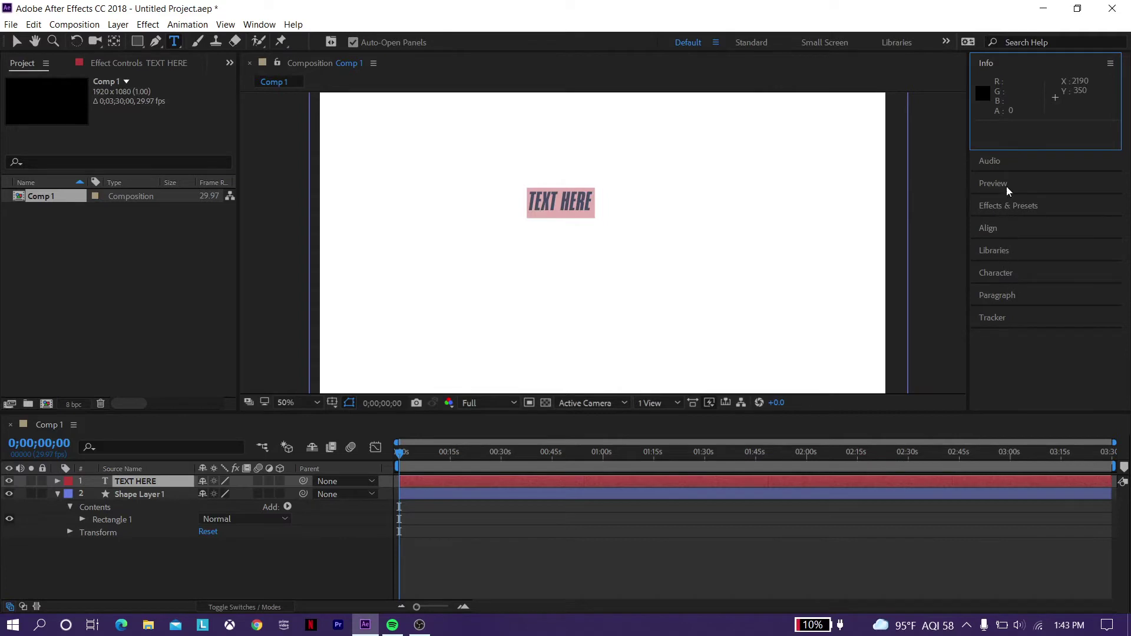
pyautogui.click(1007, 165)
pyautogui.click(986, 88)
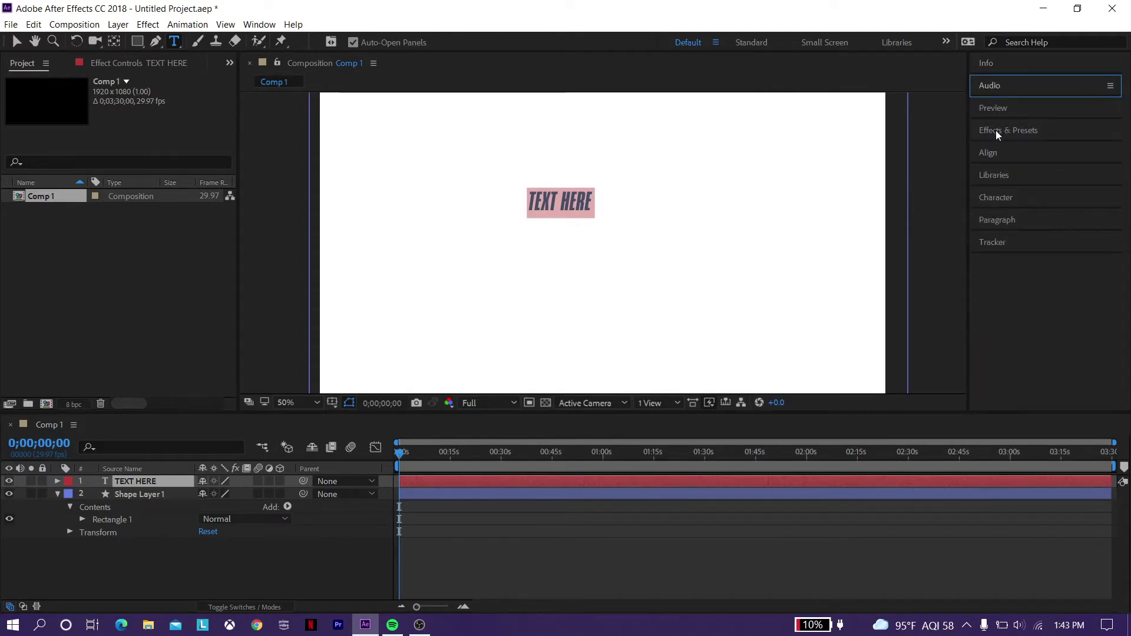
# - Increase the TEXT HERE font size from 77 px to 153 px and select the background layer
pyautogui.click(997, 198)
pyautogui.moveTo(995, 265); pyautogui.dragTo(1056, 261)
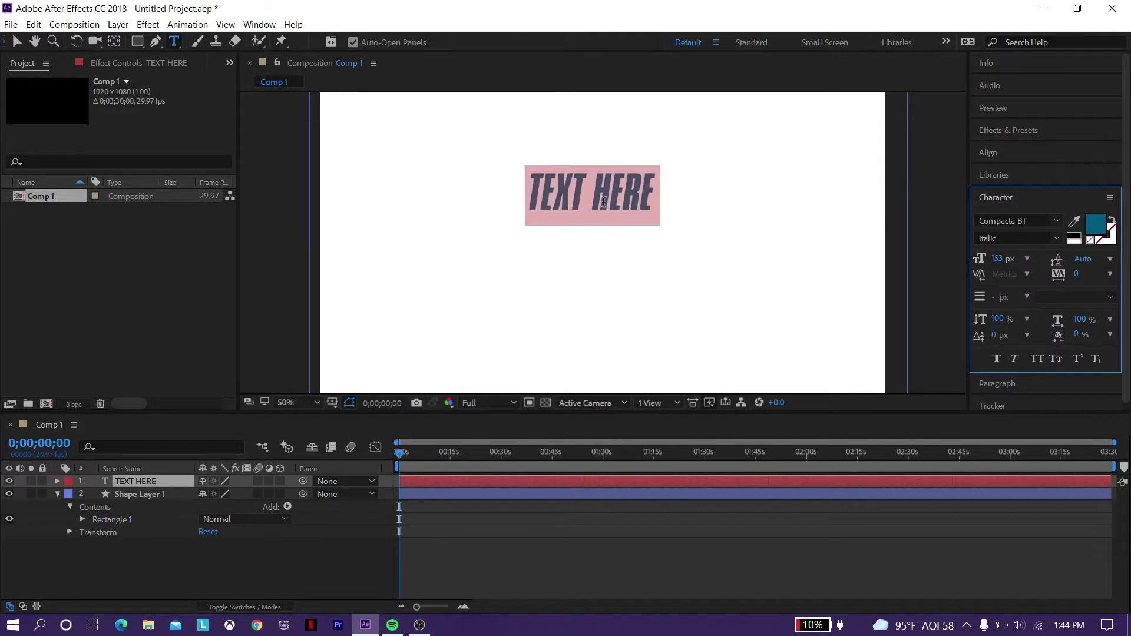
pyautogui.click(609, 200)
pyautogui.click(669, 195)
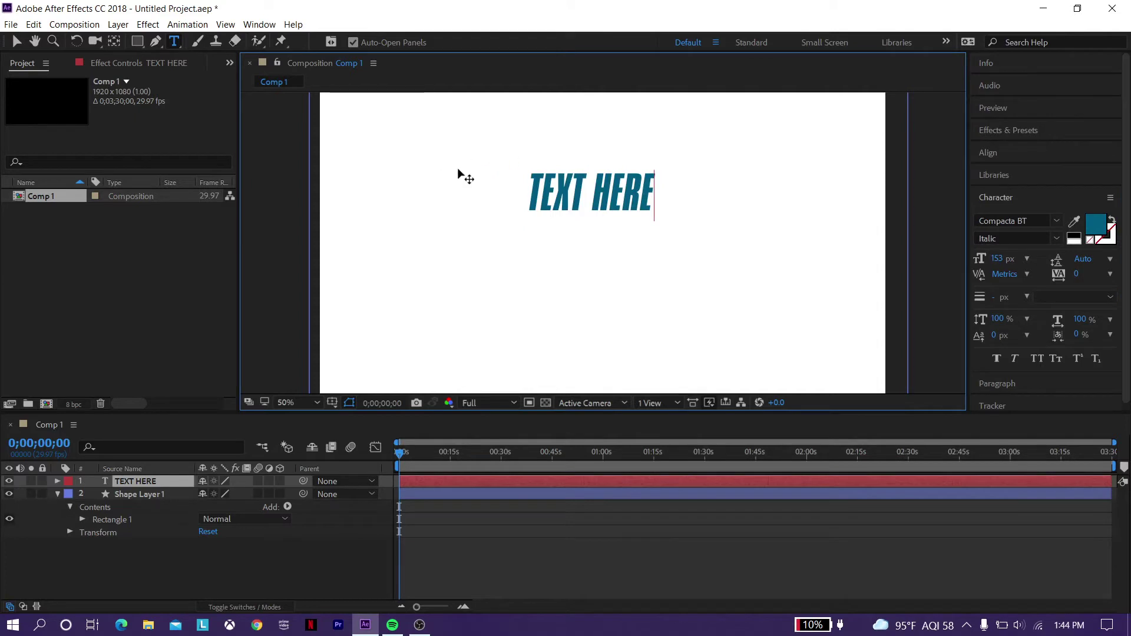
pyautogui.click(16, 46)
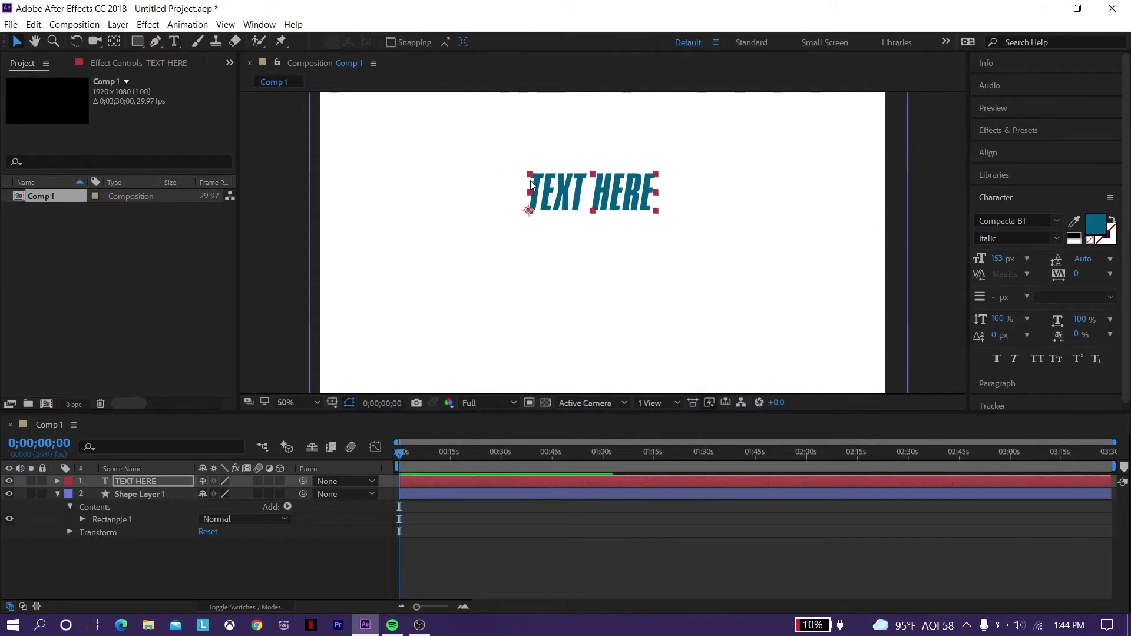
pyautogui.click(620, 236)
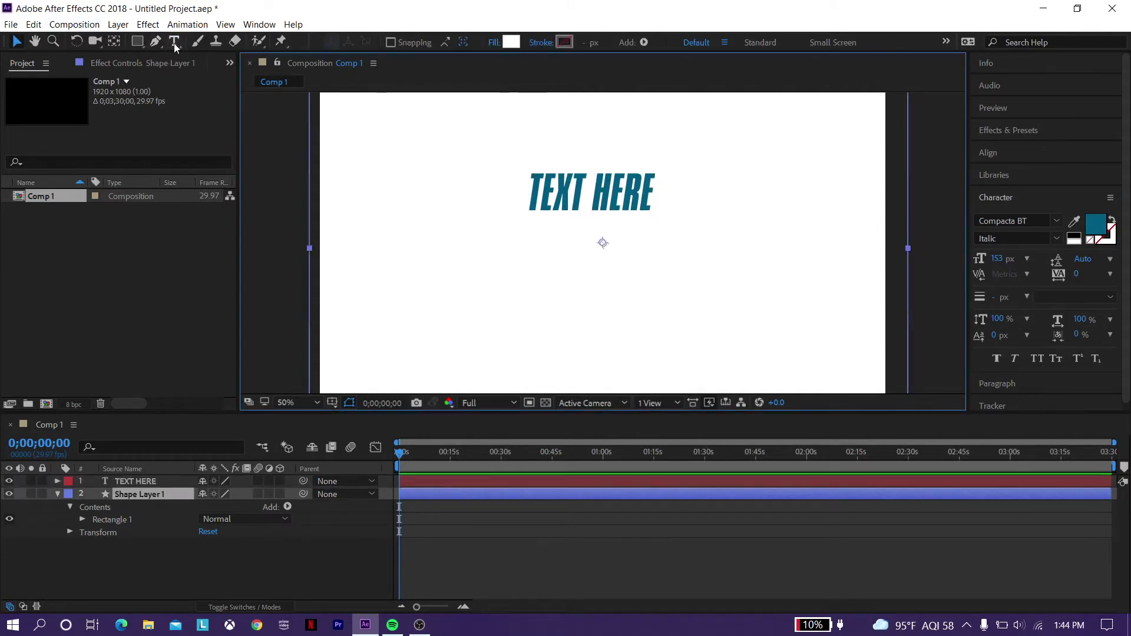
# - Draw a straight, level underline path below TEXT HERE with the Pen tool
pyautogui.click(156, 41)
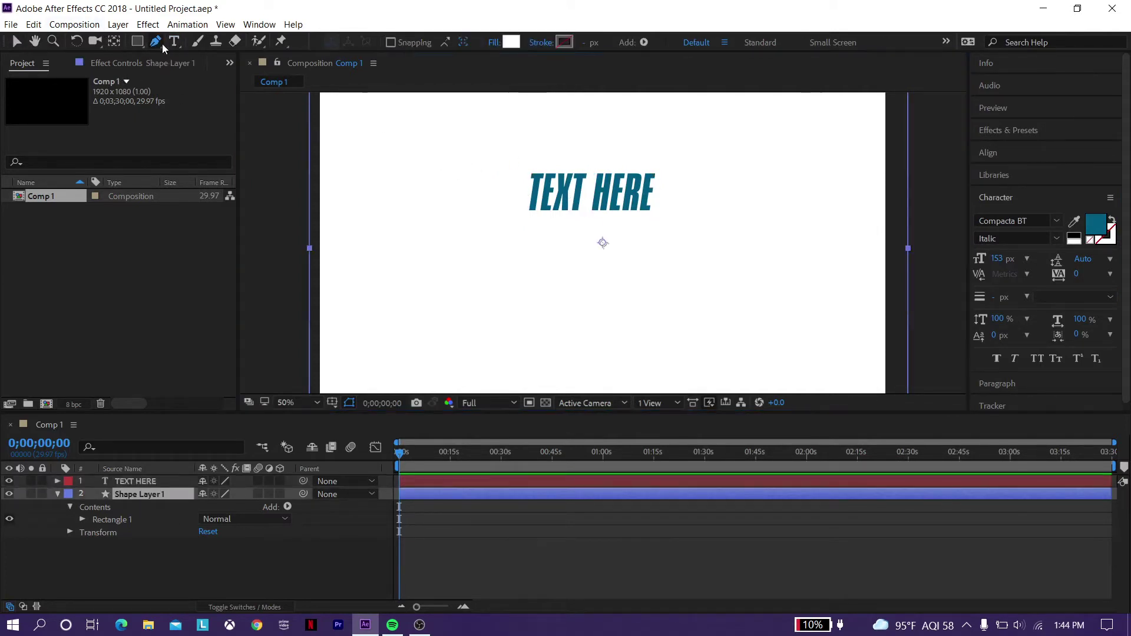
pyautogui.click(505, 221)
pyautogui.click(685, 219)
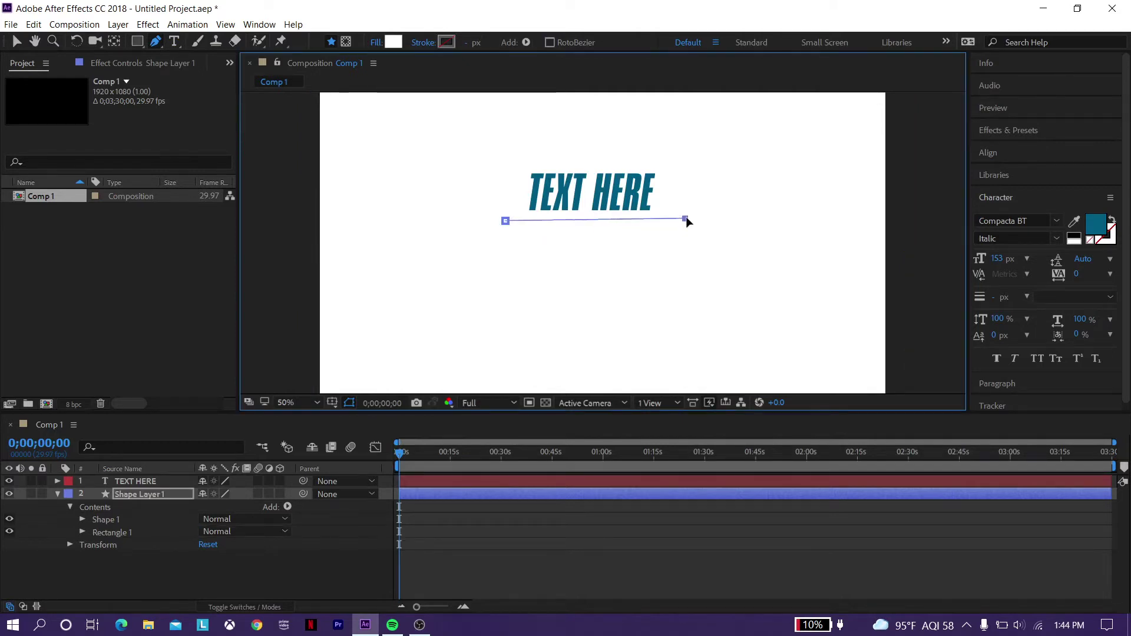
pyautogui.moveTo(688, 222); pyautogui.dragTo(686, 224)
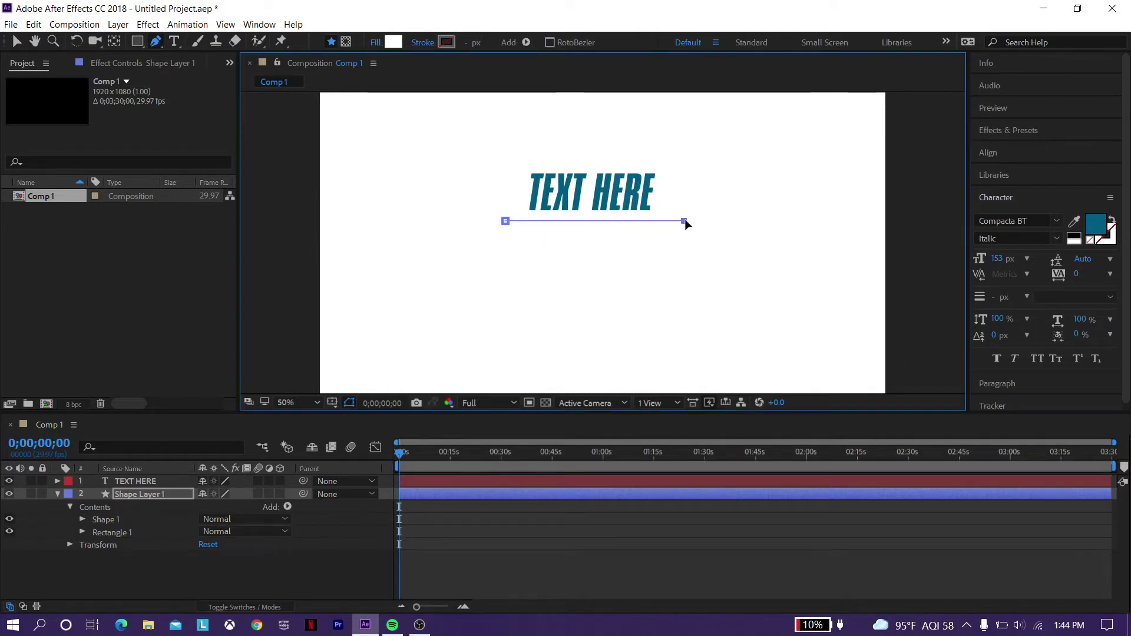
# - Give the underline path no fill and a solid colour stroke
pyautogui.click(376, 42)
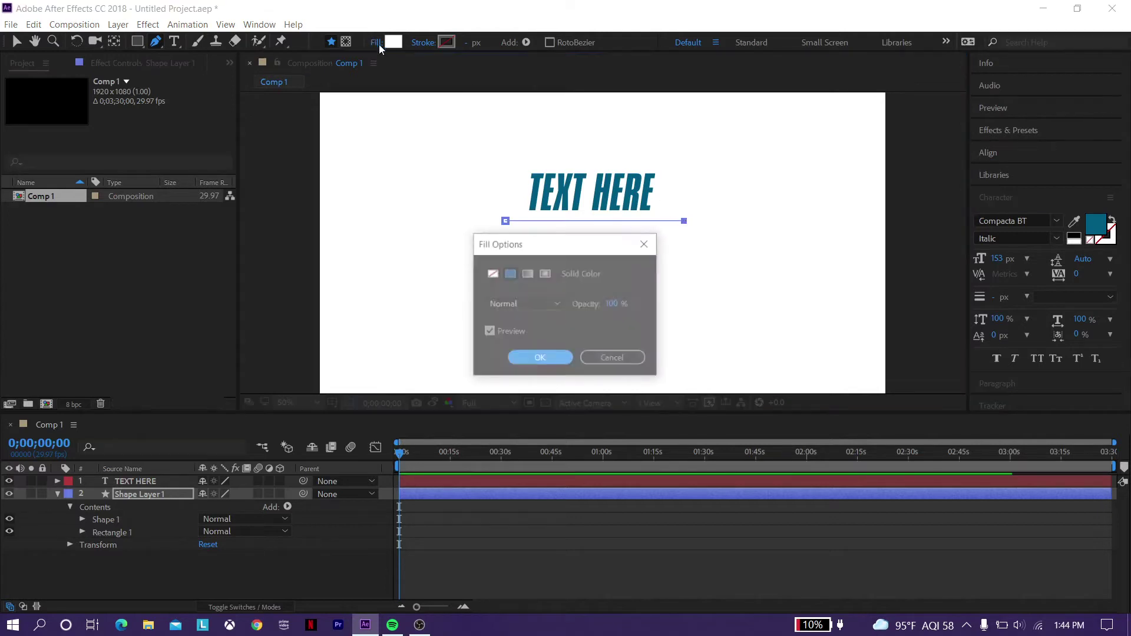
pyautogui.click(600, 360)
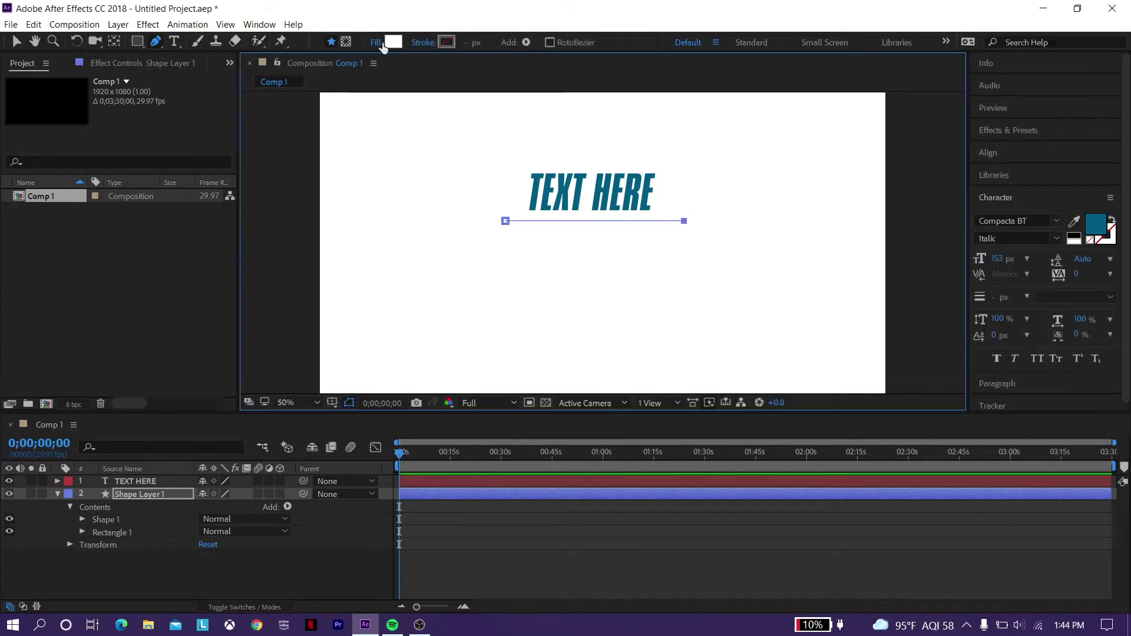
pyautogui.click(382, 44)
pyautogui.click(492, 273)
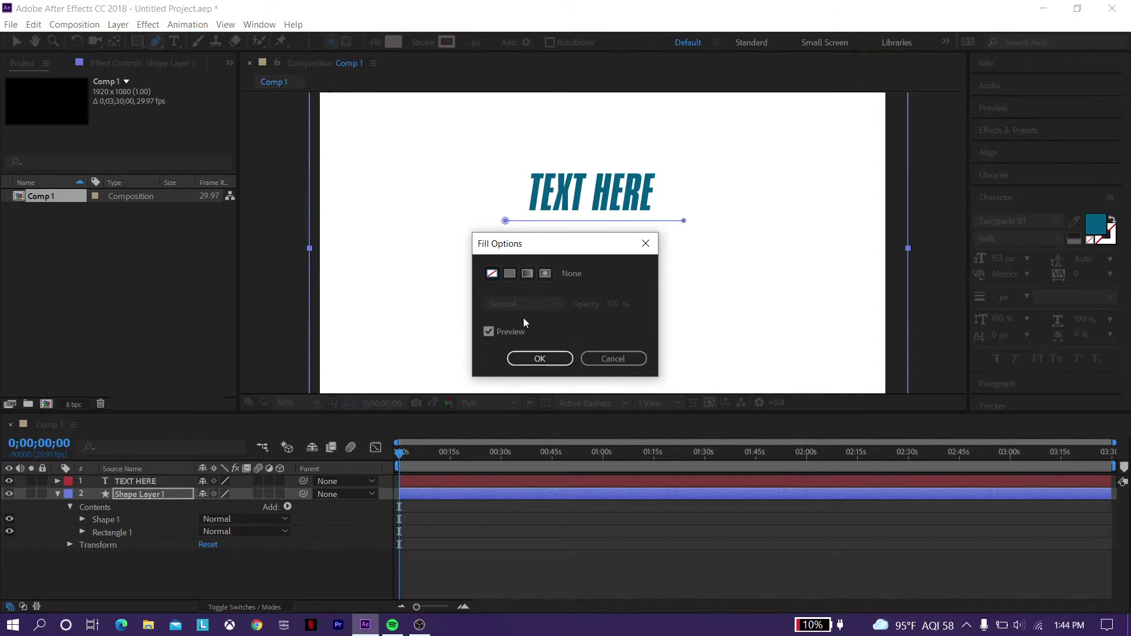
pyautogui.click(537, 360)
pyautogui.click(426, 46)
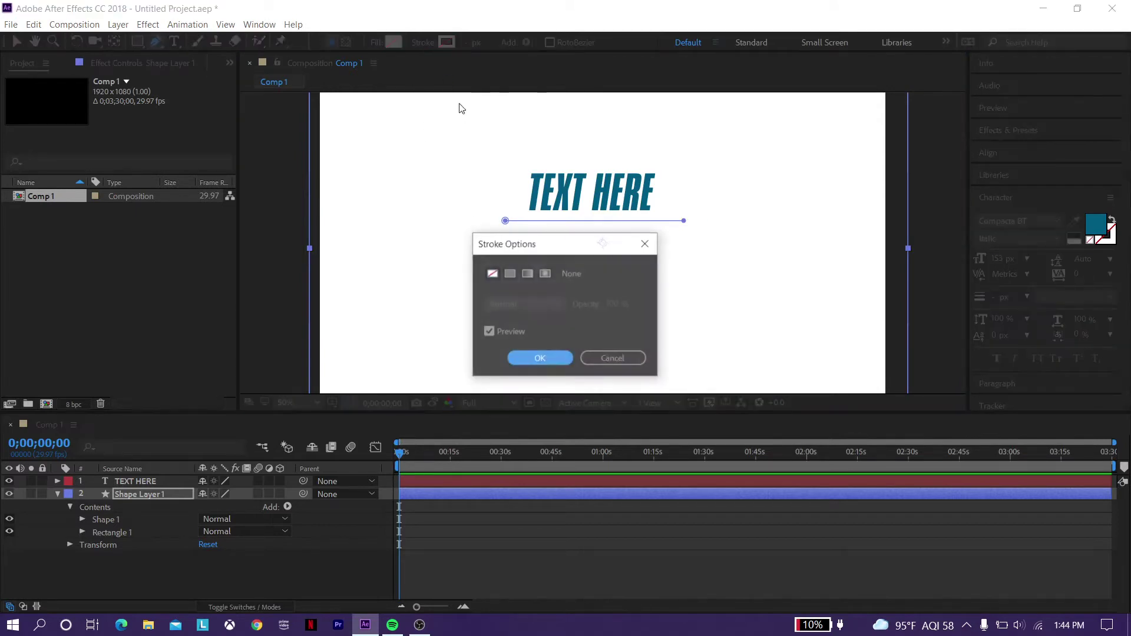
pyautogui.click(493, 275)
pyautogui.click(537, 356)
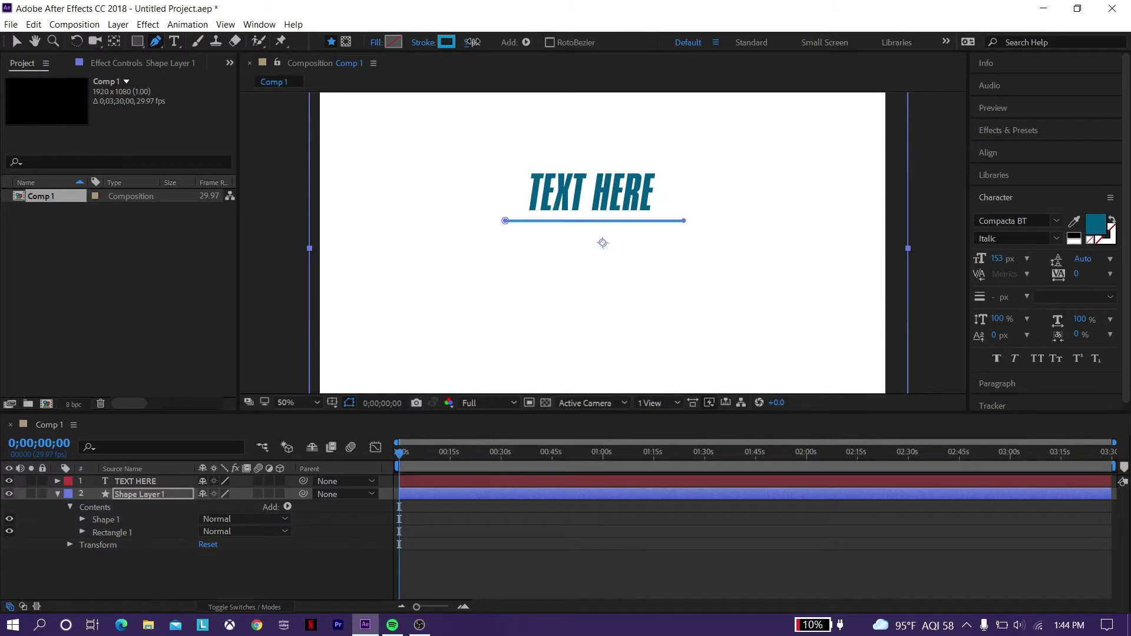
# - Set the underline's stroke colour to near-black 040404 and remove the stray pen point
pyautogui.click(446, 42)
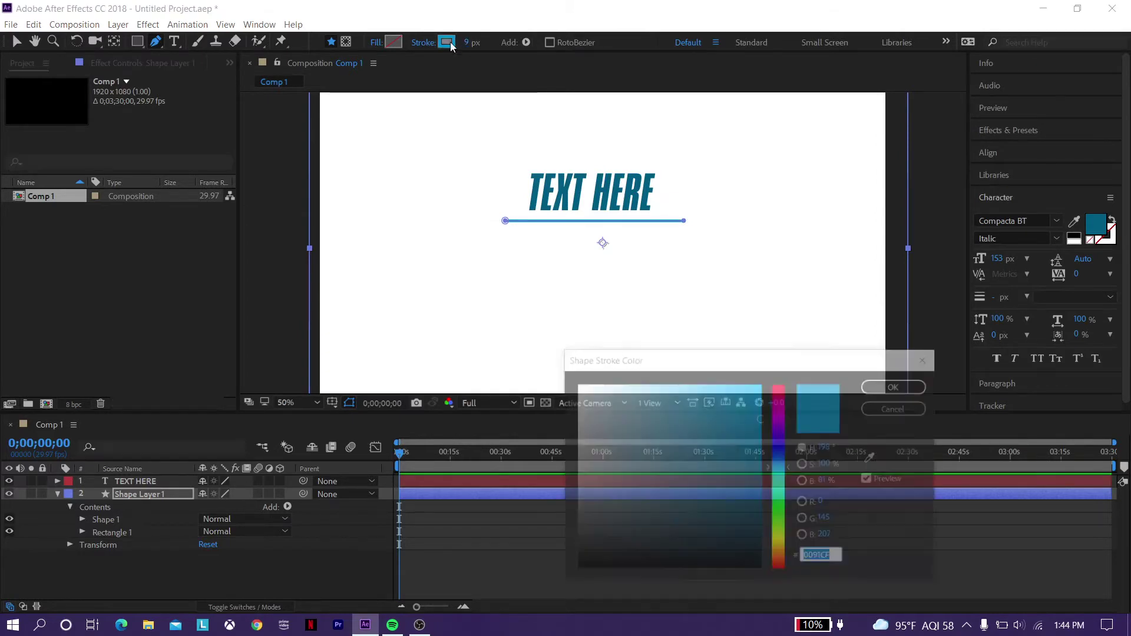
pyautogui.click(609, 430)
pyautogui.click(576, 569)
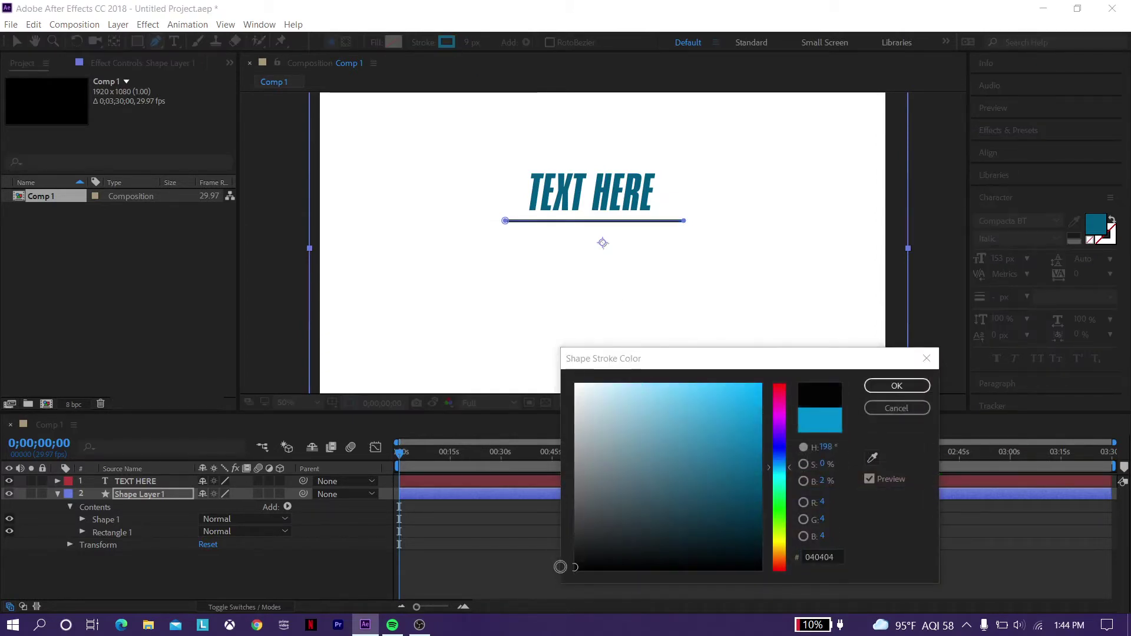
pyautogui.click(873, 389)
pyautogui.click(728, 277)
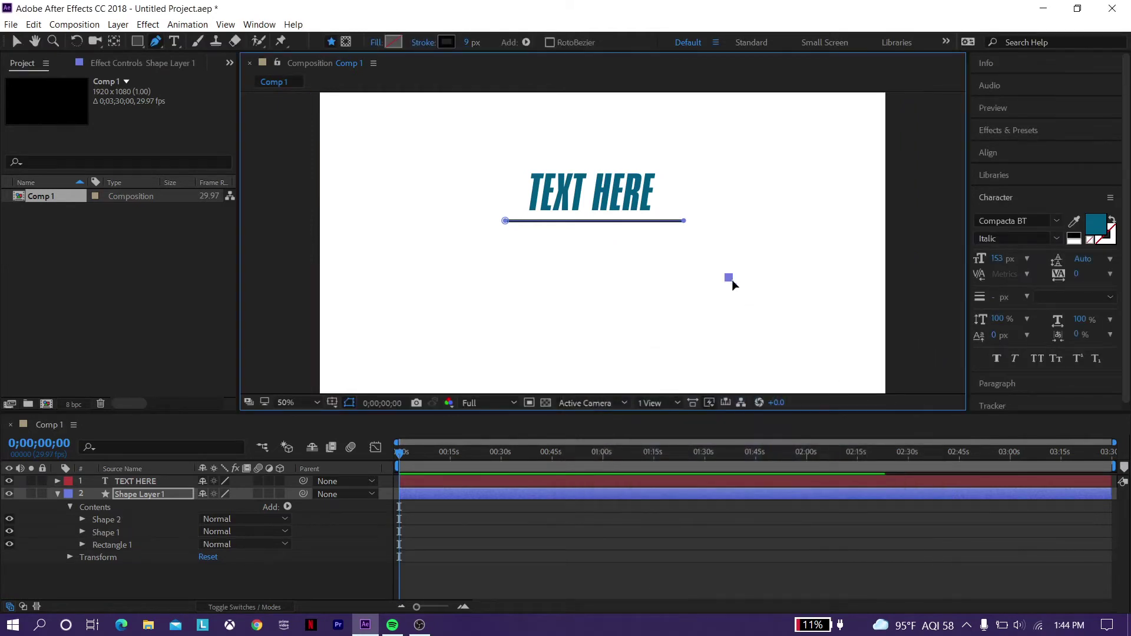
pyautogui.hotkey('ctrl', 'z')
pyautogui.click(17, 41)
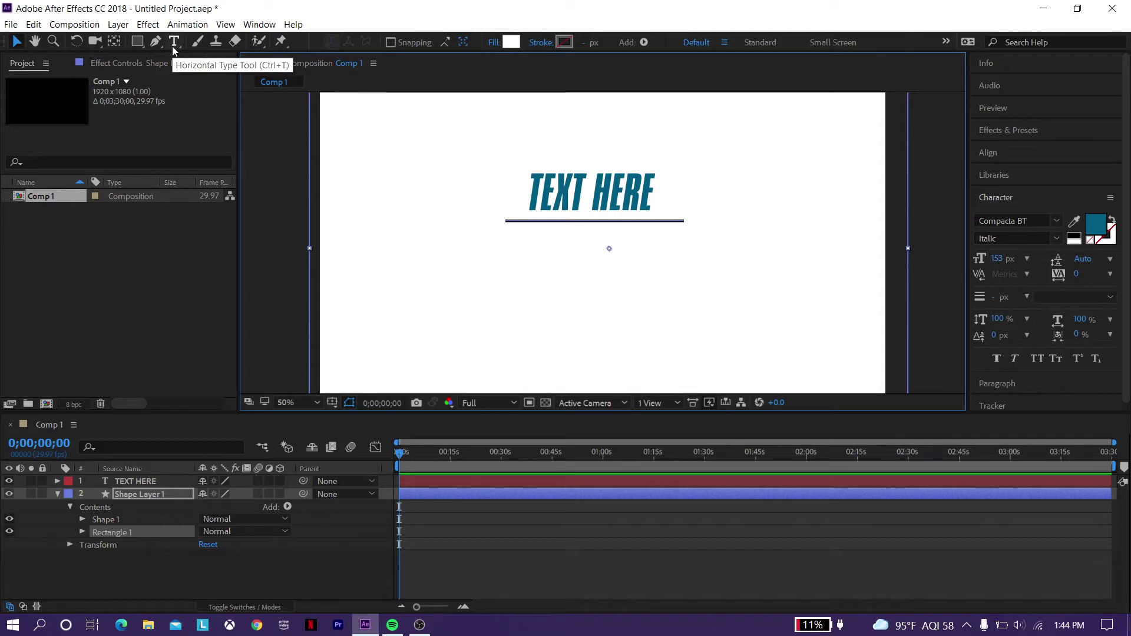
pyautogui.click(144, 44)
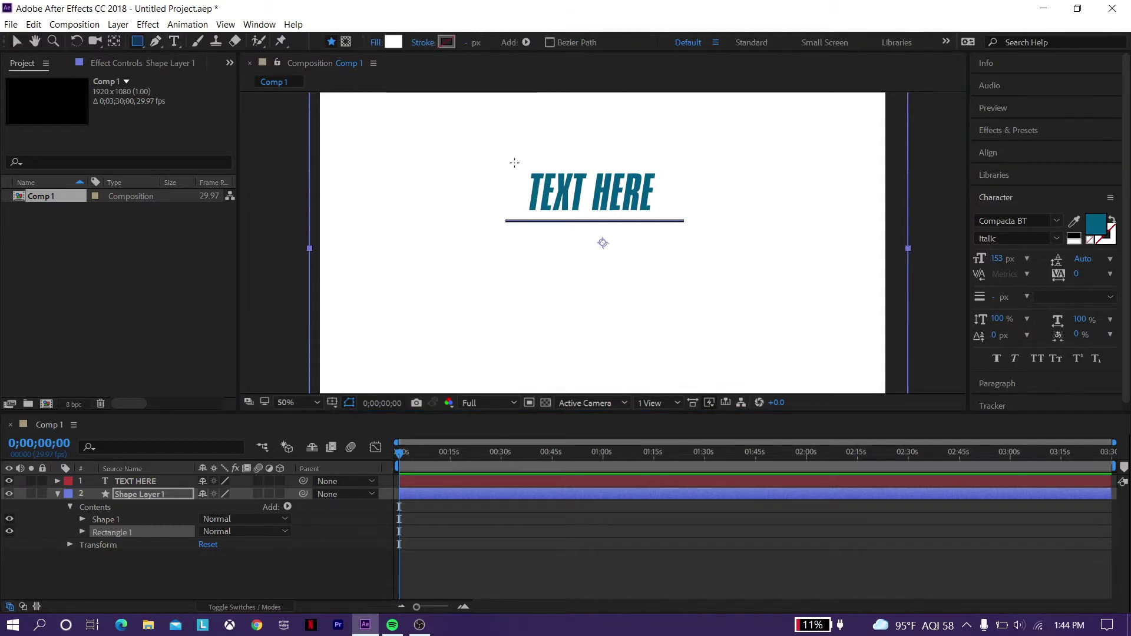
pyautogui.moveTo(515, 157); pyautogui.dragTo(667, 217)
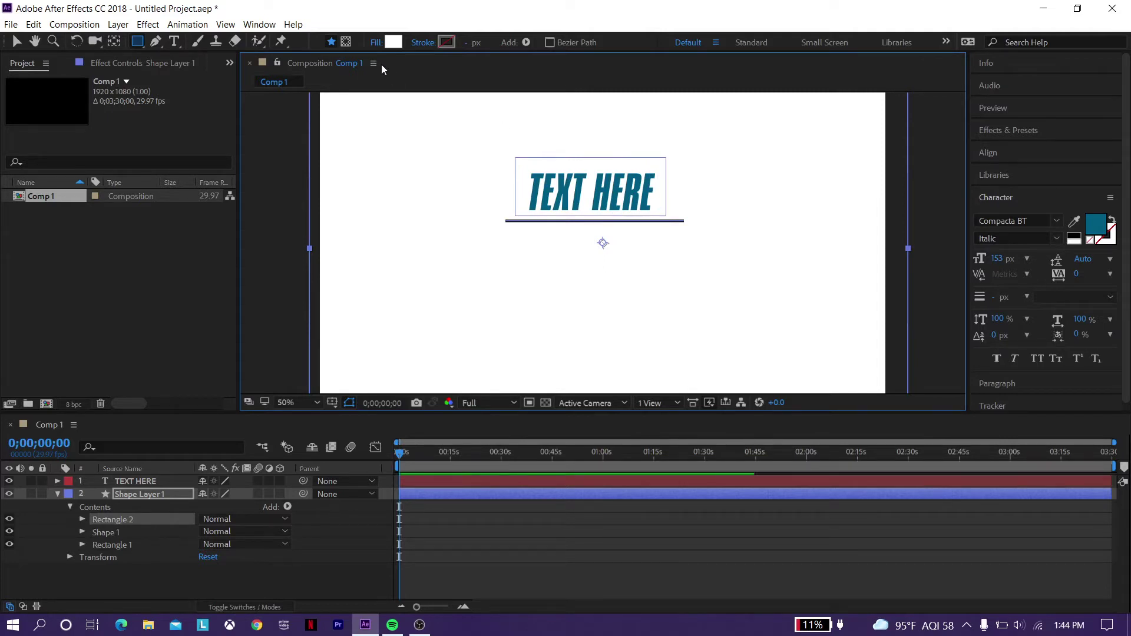
pyautogui.click(375, 43)
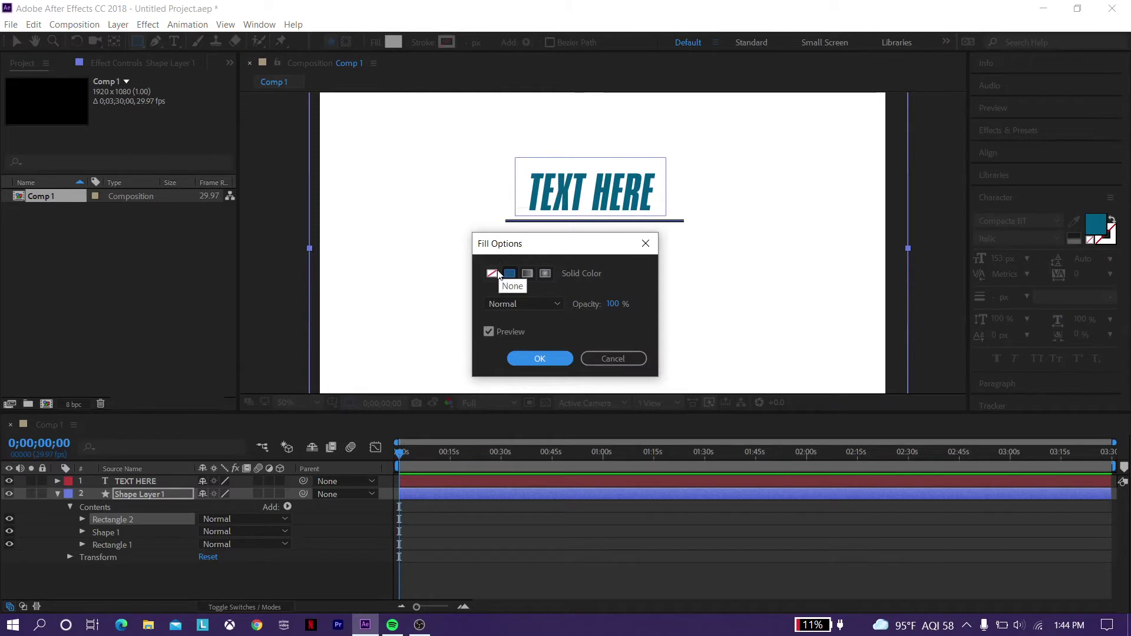
pyautogui.click(542, 358)
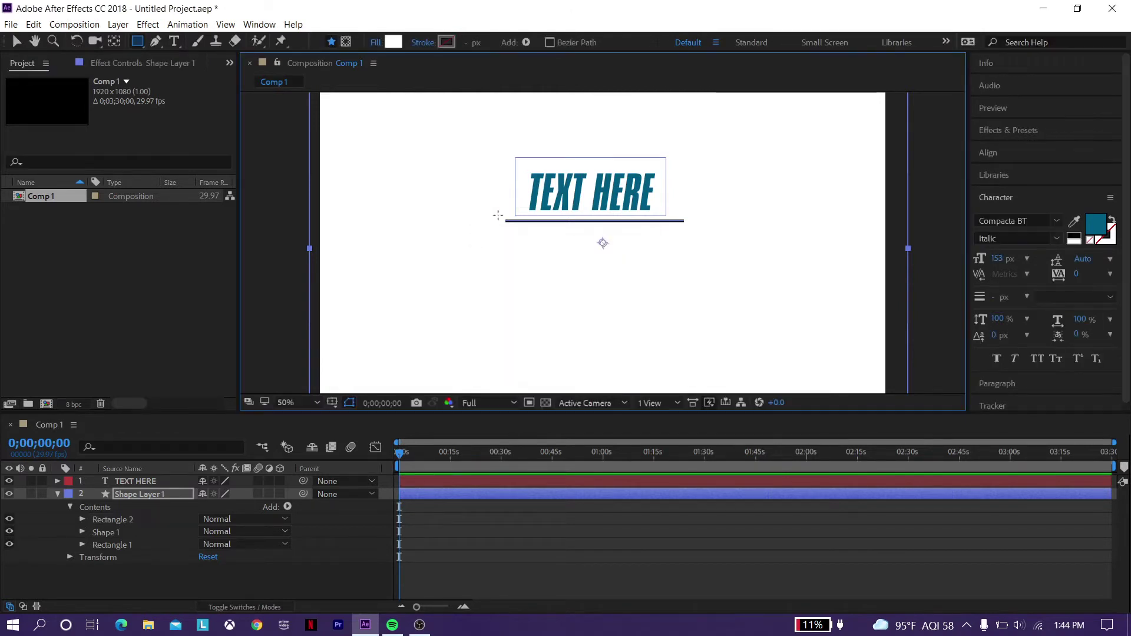
pyautogui.click(394, 42)
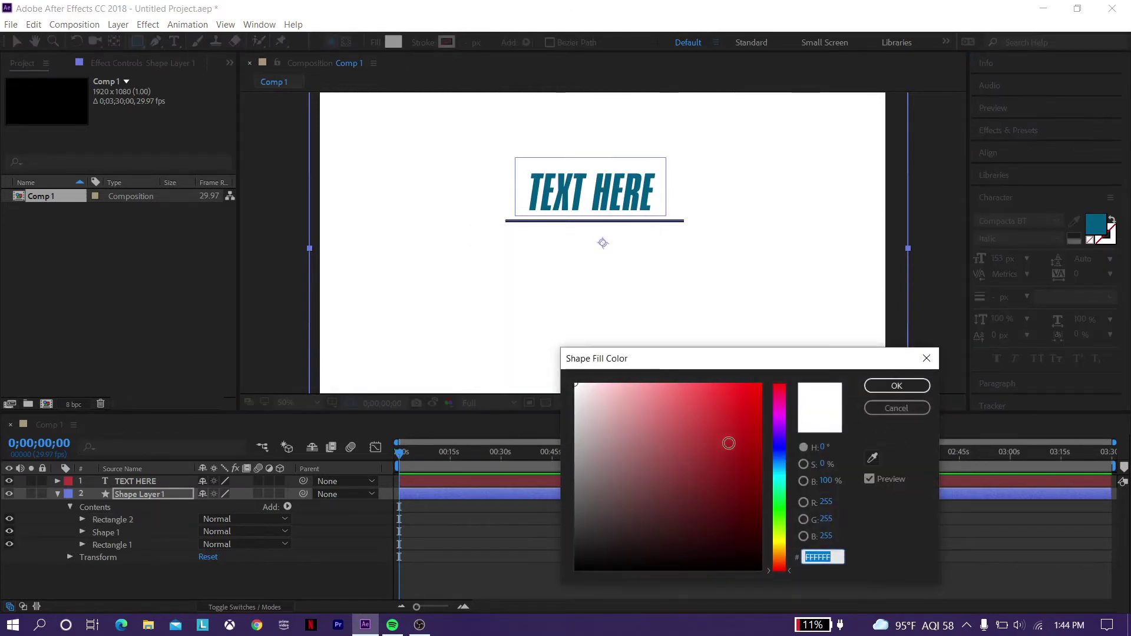
pyautogui.click(873, 458)
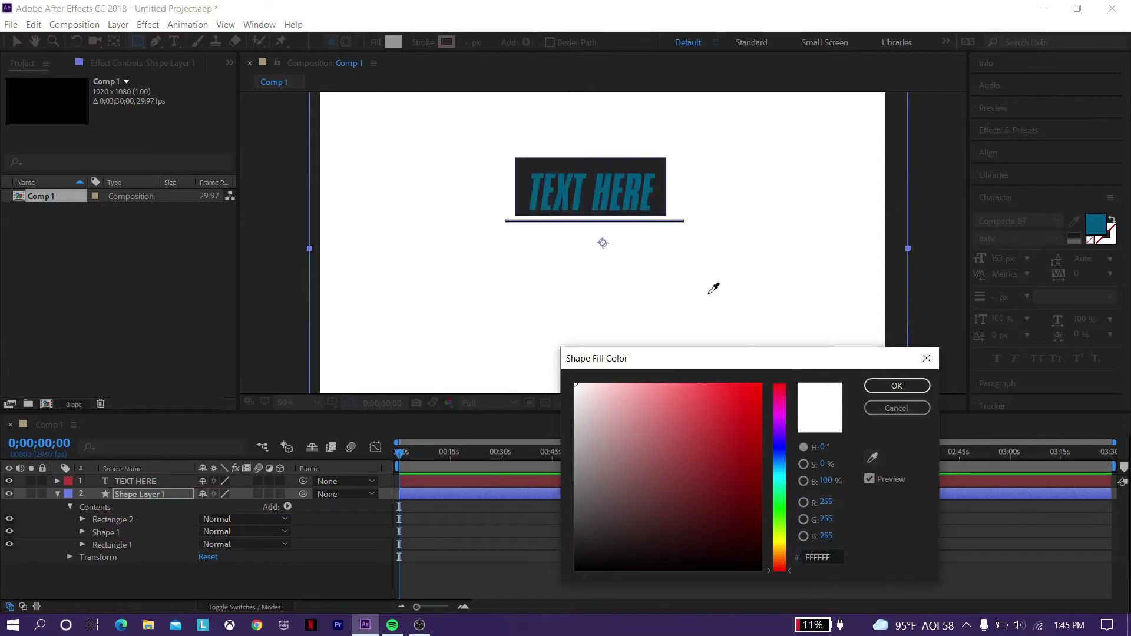
pyautogui.click(652, 189)
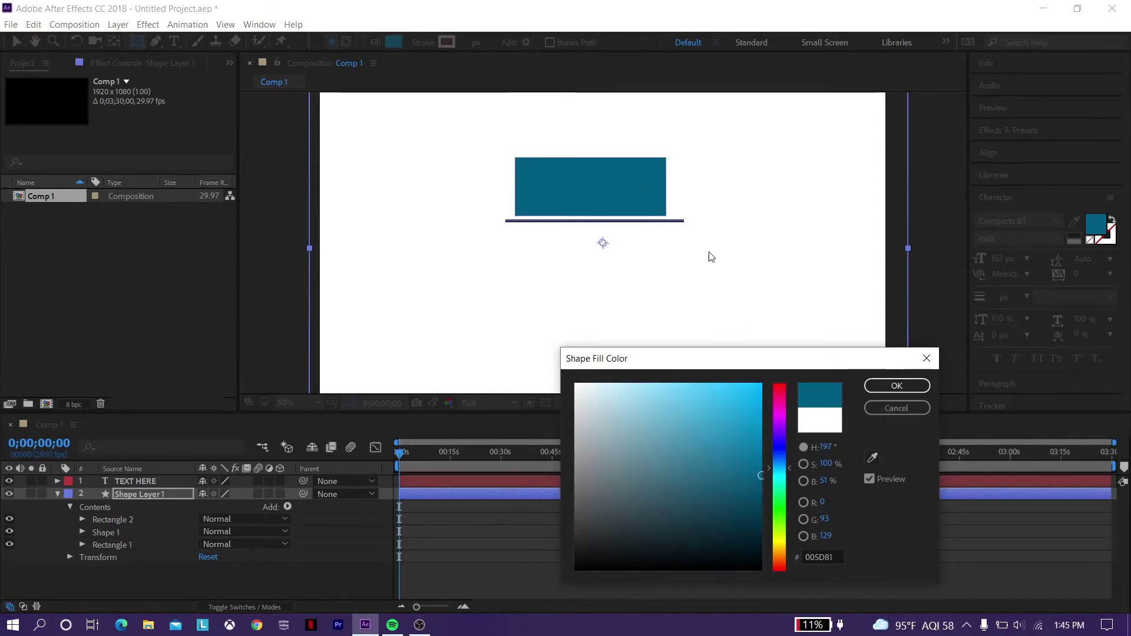
pyautogui.click(882, 389)
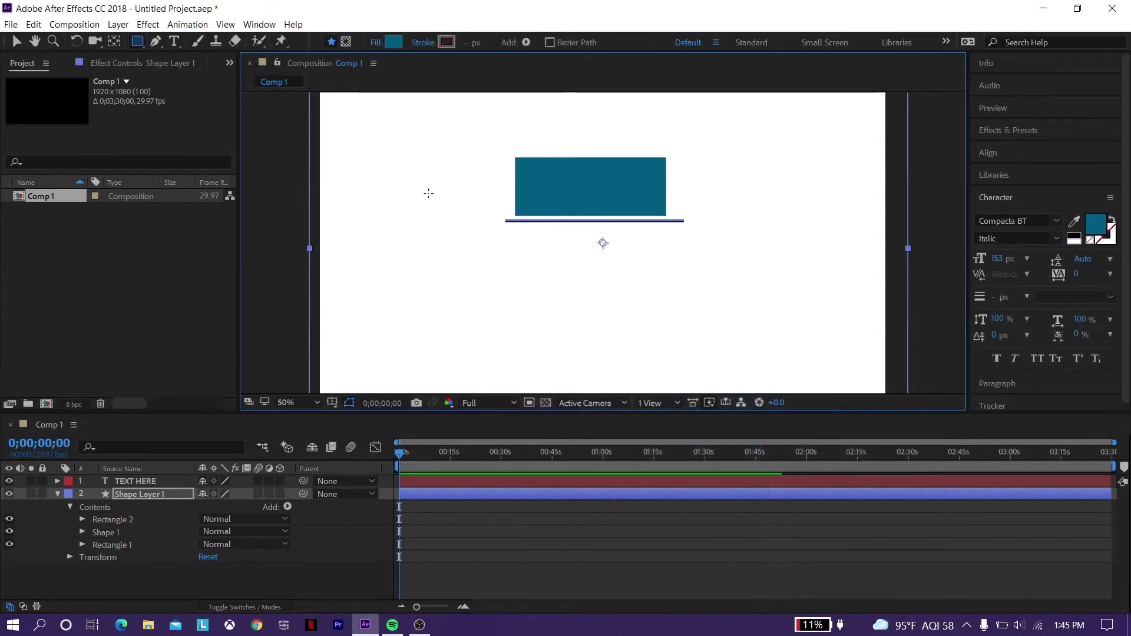
pyautogui.click(16, 44)
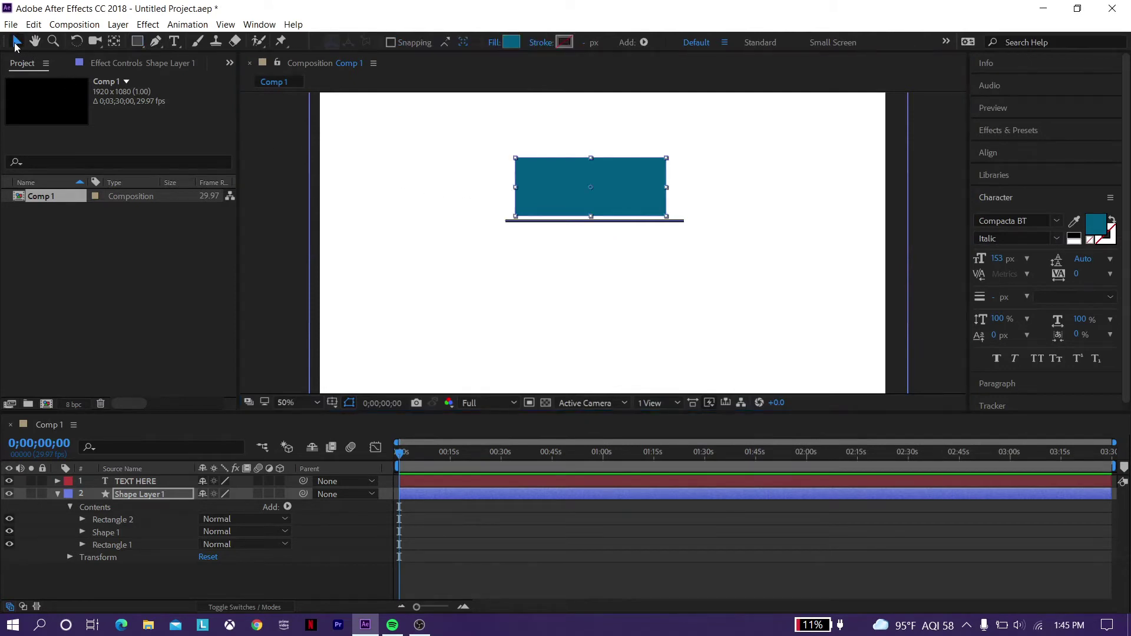
pyautogui.click(649, 251)
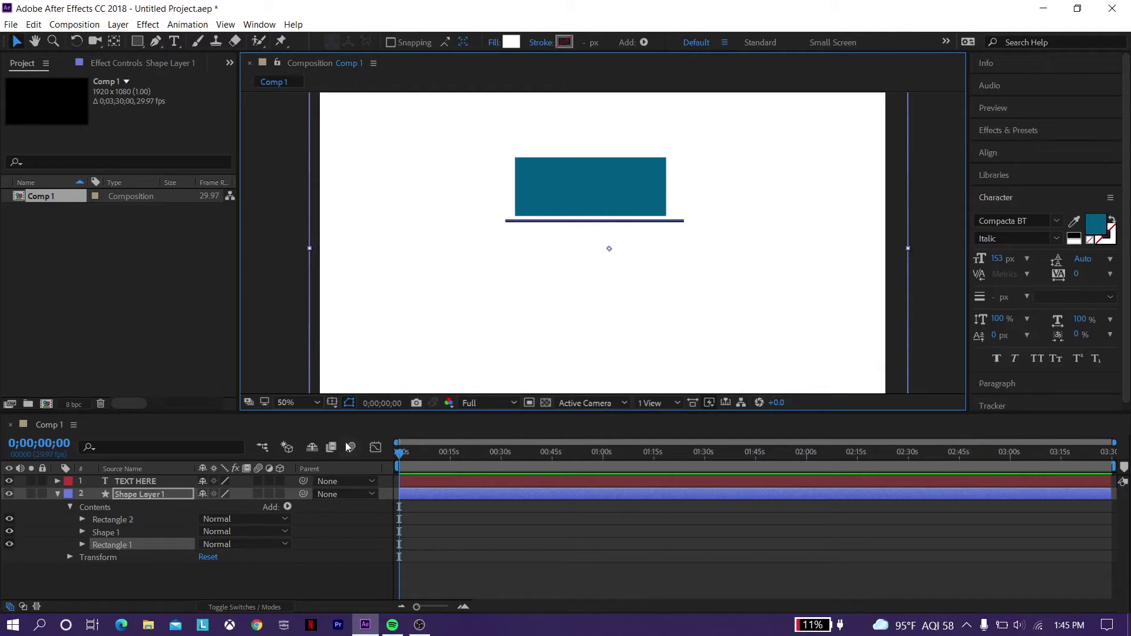
pyautogui.click(173, 483)
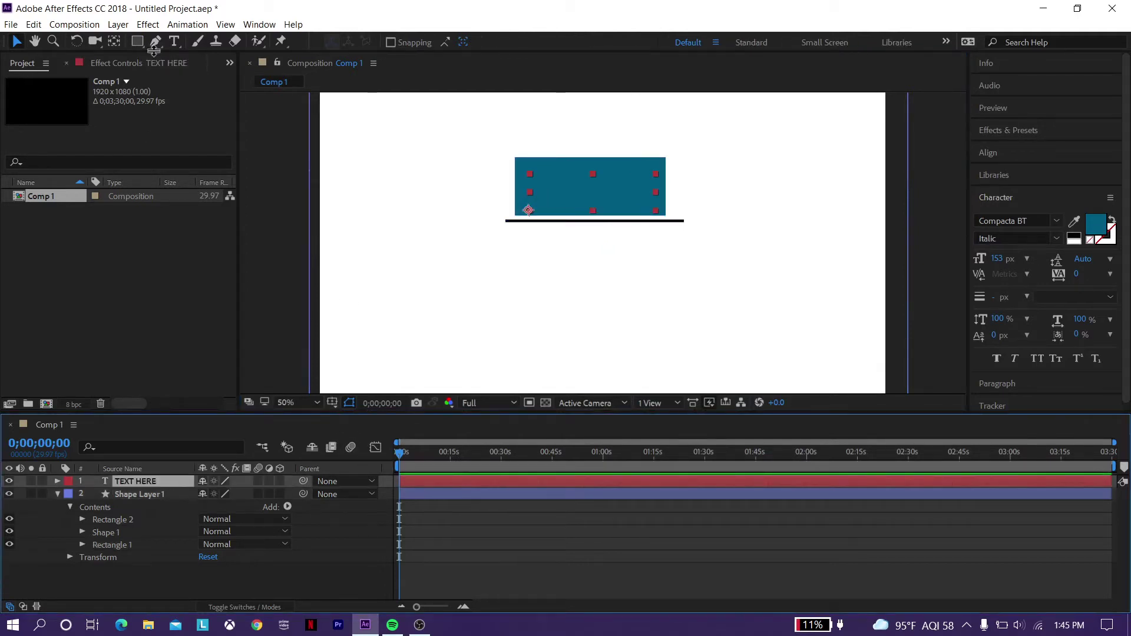
pyautogui.click(157, 495)
pyautogui.click(160, 485)
pyautogui.click(164, 496)
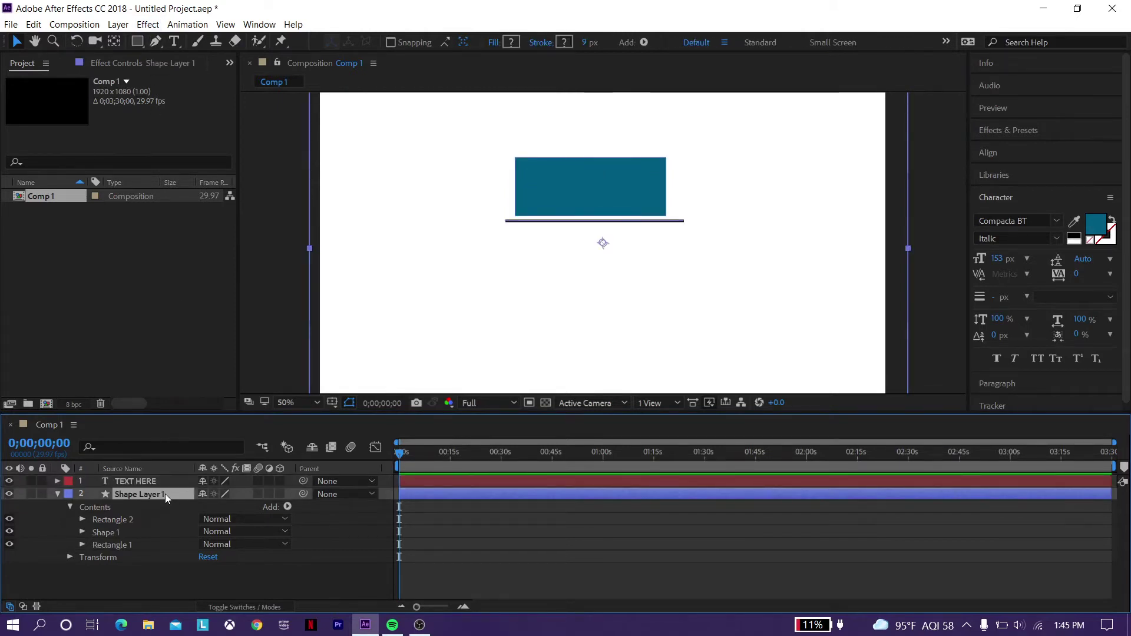
pyautogui.hotkey('ctrl', 'z')
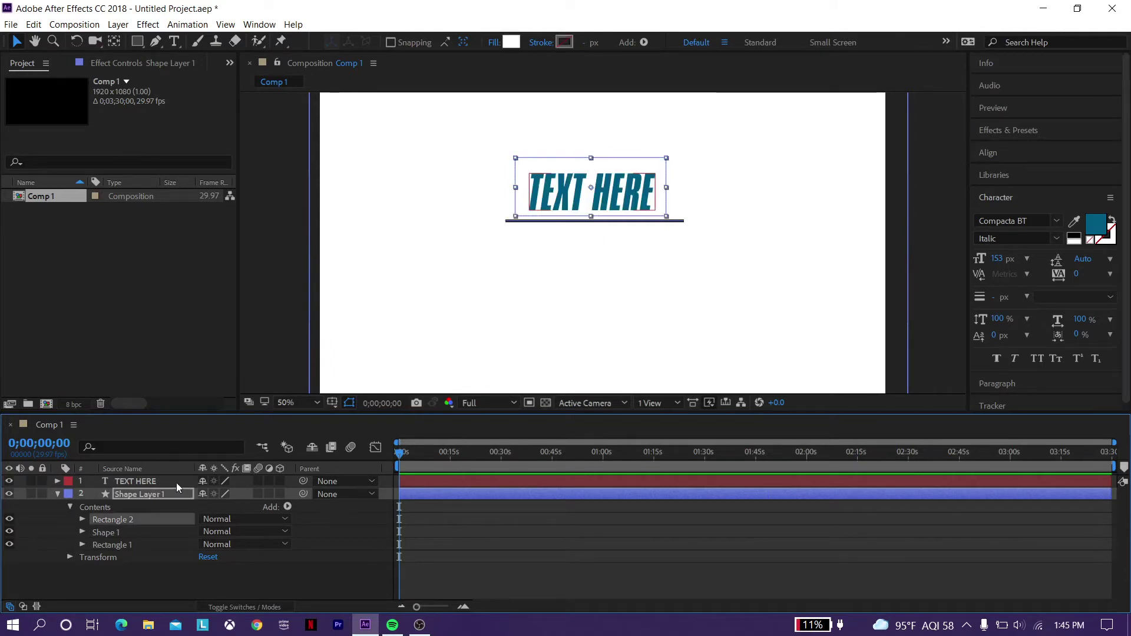
pyautogui.click(231, 559)
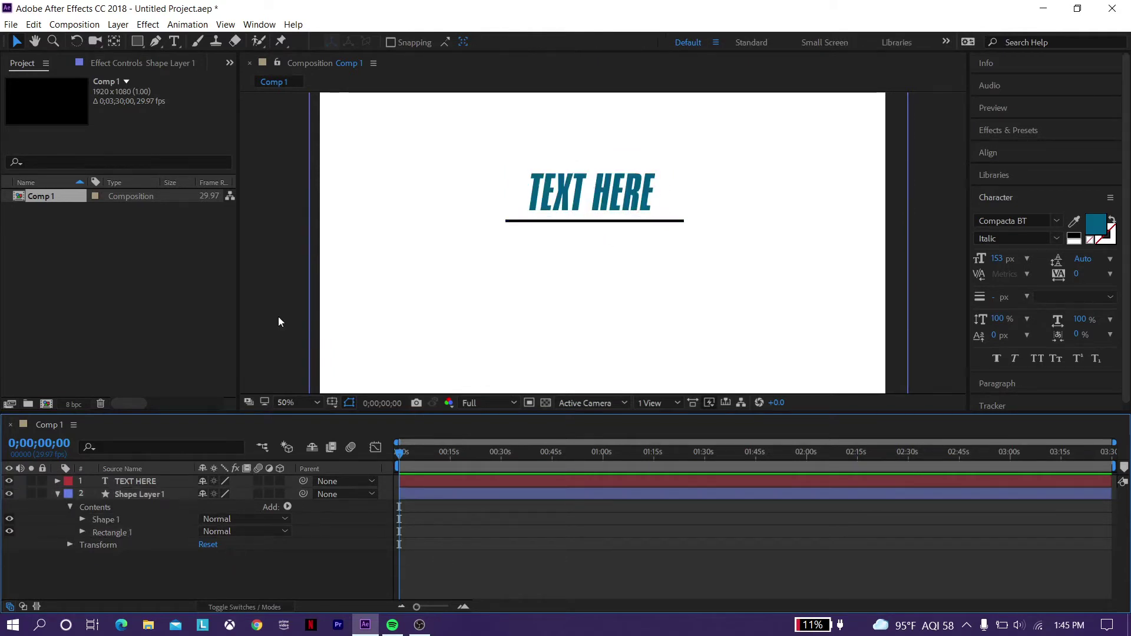
# - Draw a teal rectangle over the TEXT HERE title with its stroke set to None
pyautogui.click(137, 41)
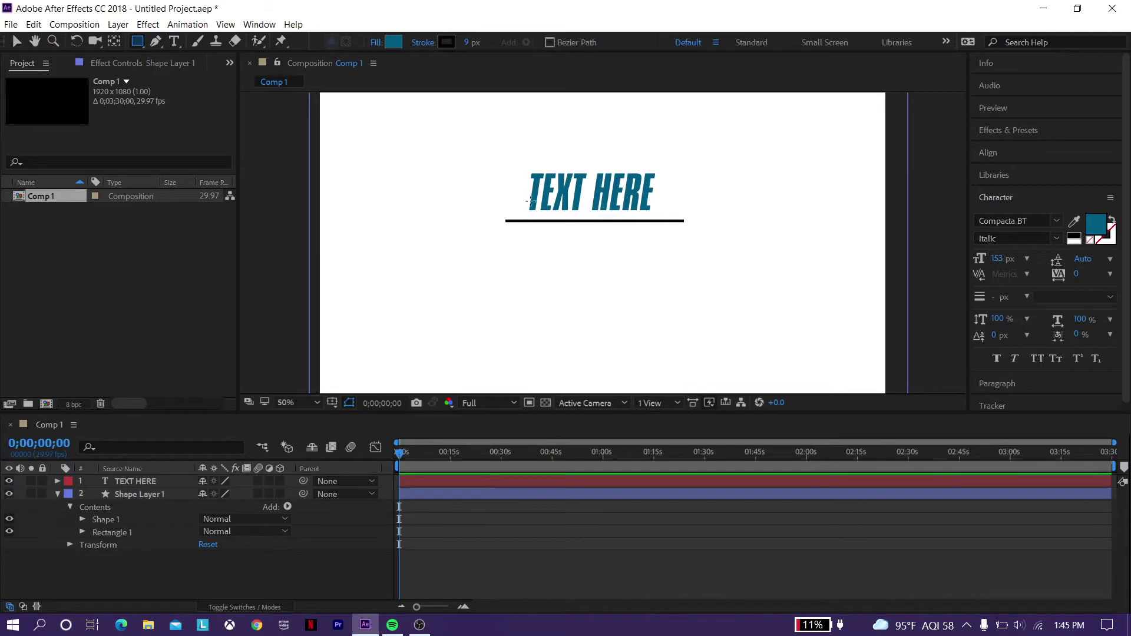
pyautogui.moveTo(516, 164); pyautogui.dragTo(667, 216)
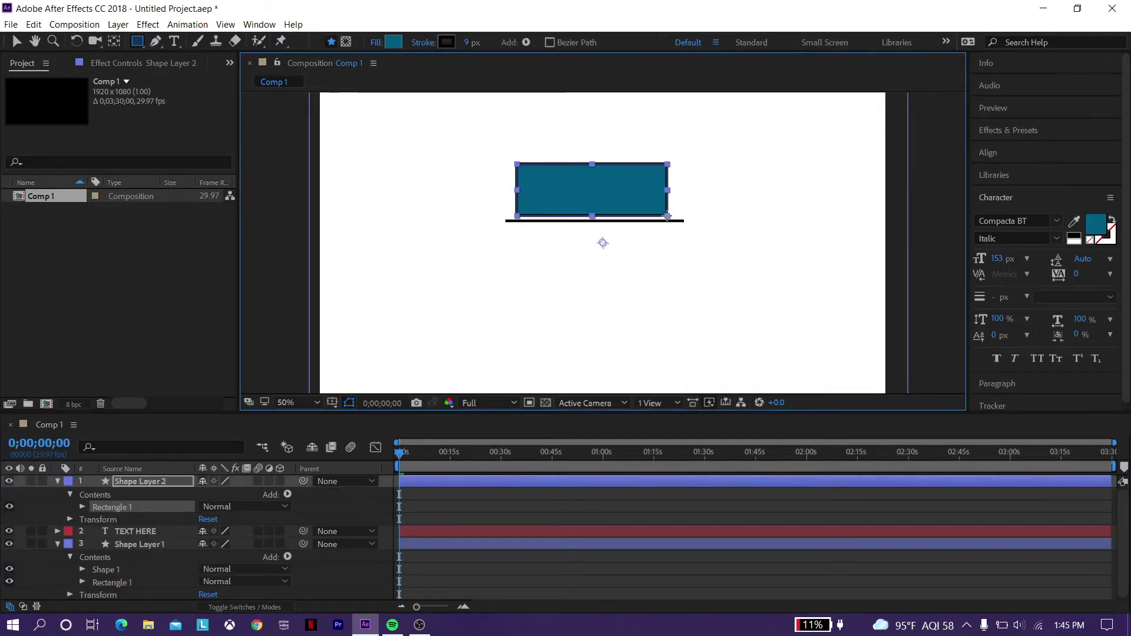
pyautogui.click(425, 44)
pyautogui.click(491, 274)
pyautogui.click(510, 274)
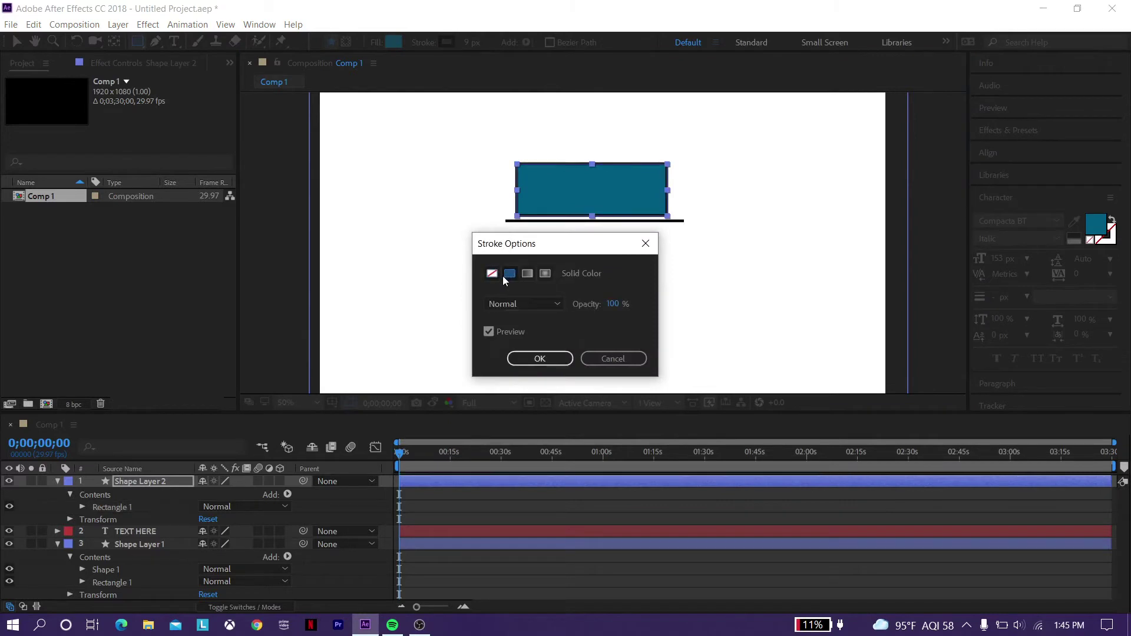
pyautogui.click(598, 363)
pyautogui.click(430, 43)
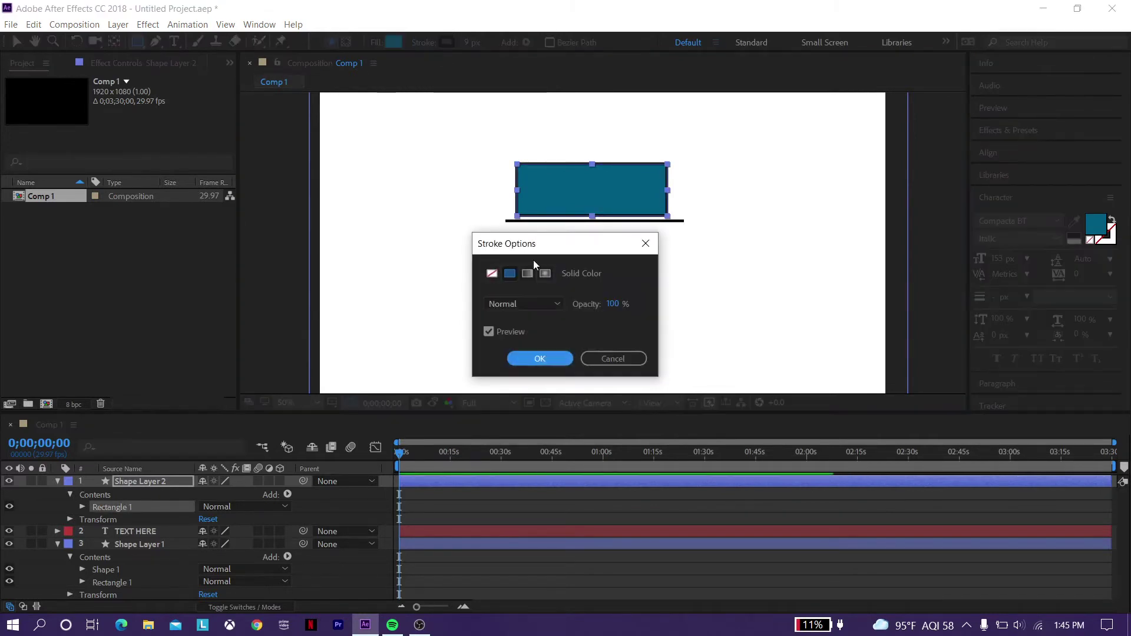
pyautogui.click(492, 273)
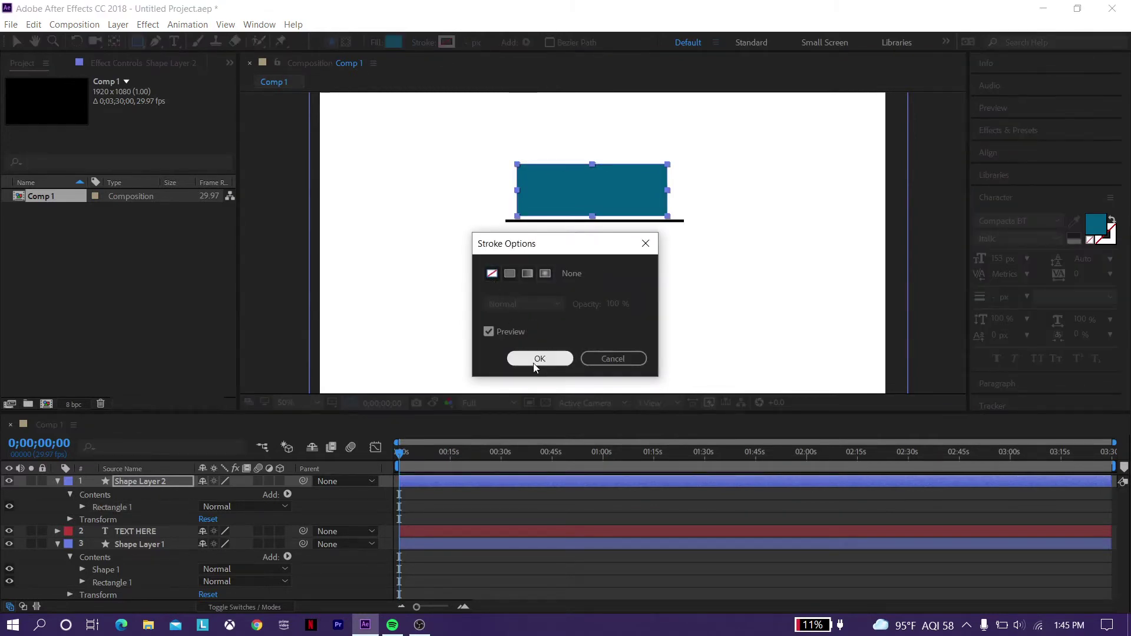
pyautogui.click(540, 359)
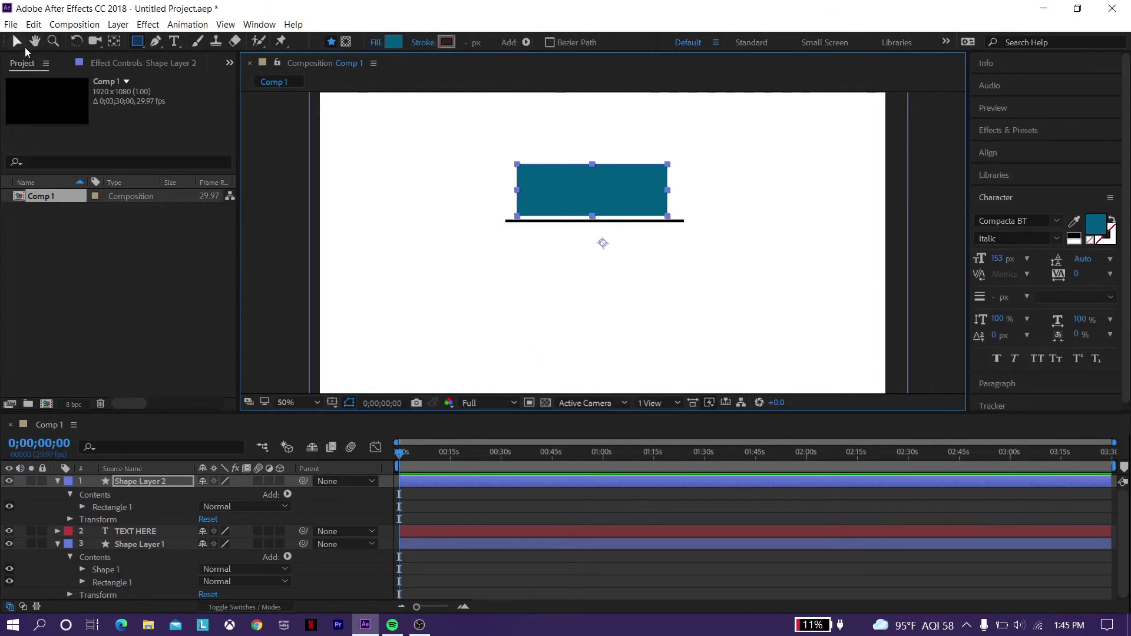
# - Move Shape Layer 2 below the TEXT HERE layer in the timeline stack
pyautogui.click(16, 39)
pyautogui.click(340, 179)
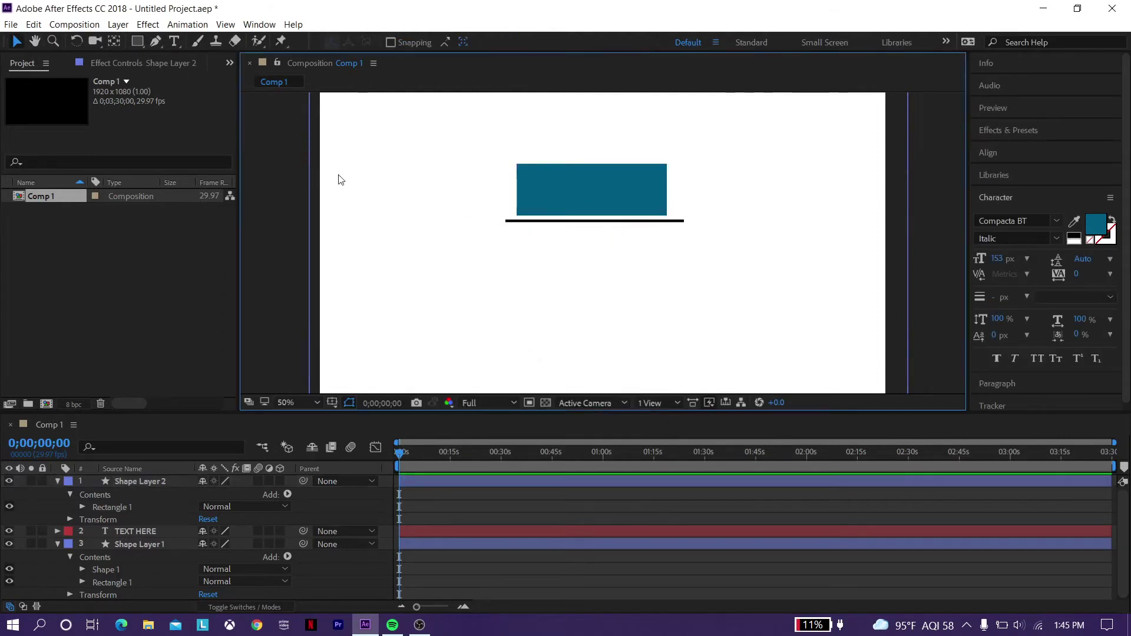
pyautogui.click(633, 189)
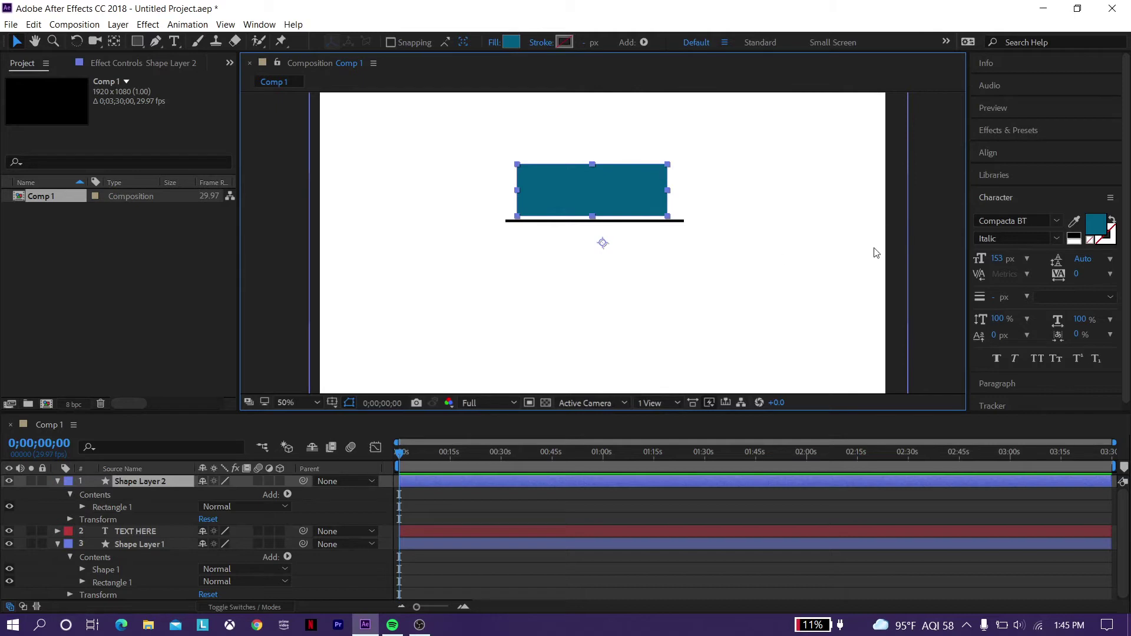
pyautogui.click(917, 241)
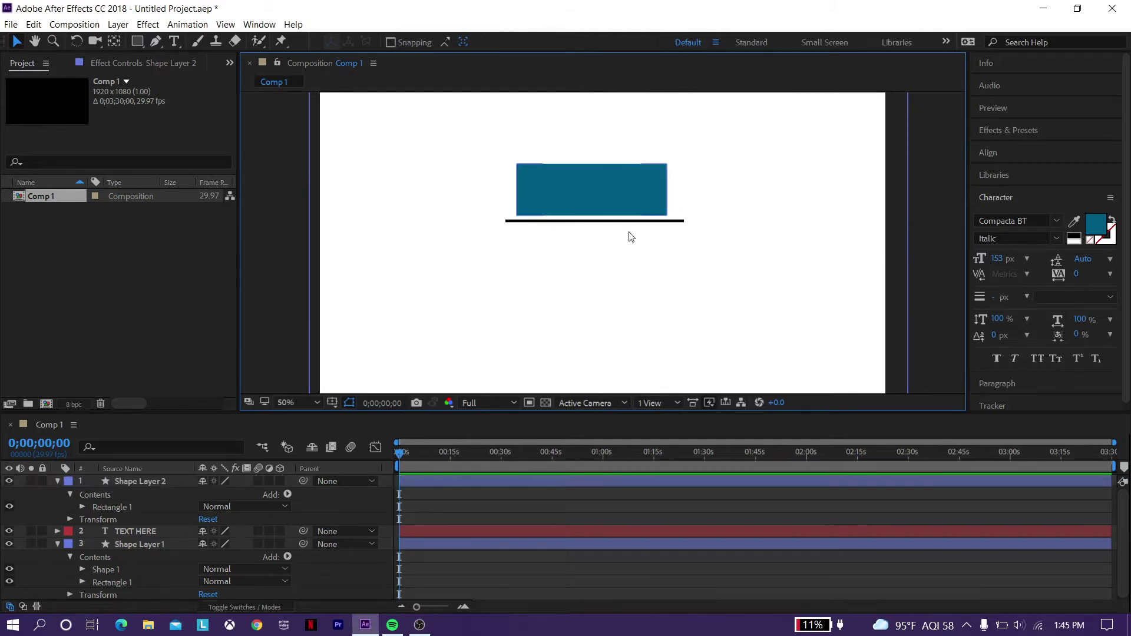
pyautogui.click(166, 481)
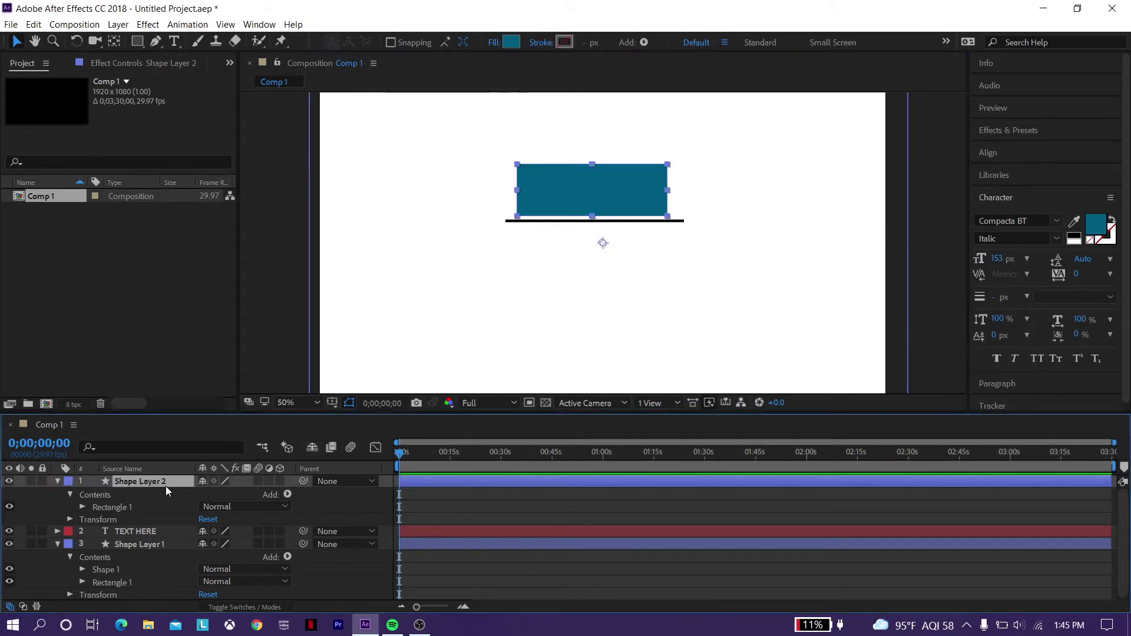
pyautogui.moveTo(161, 479); pyautogui.dragTo(158, 532)
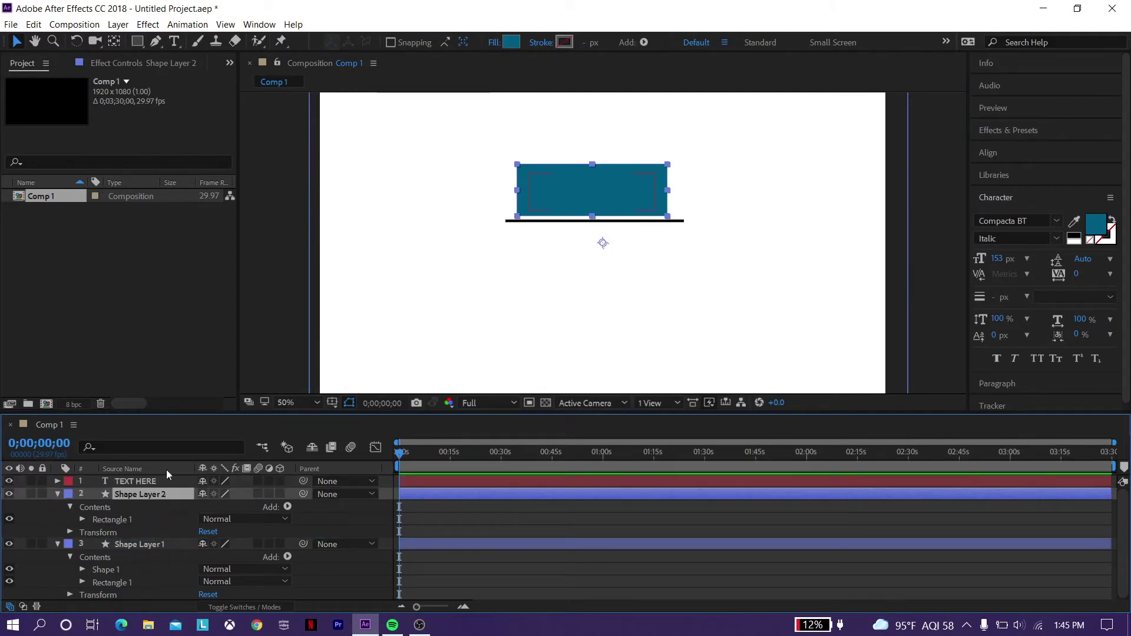
# - Set Shape Layer 2 to use TEXT HERE as its alpha matte
pyautogui.click(117, 24)
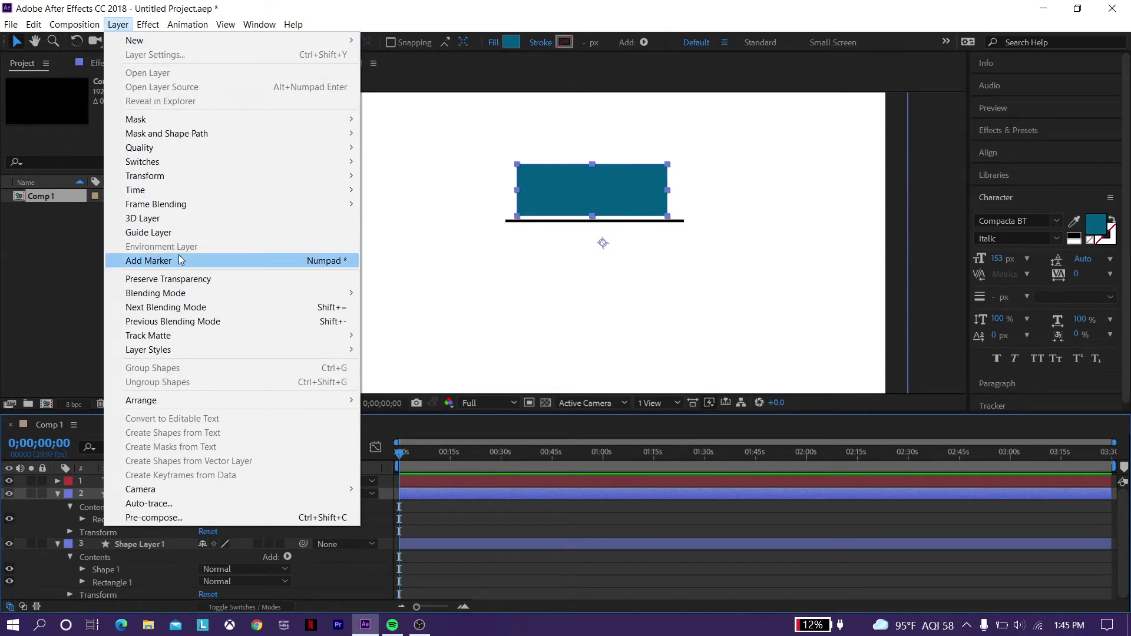
pyautogui.moveTo(41, 27)
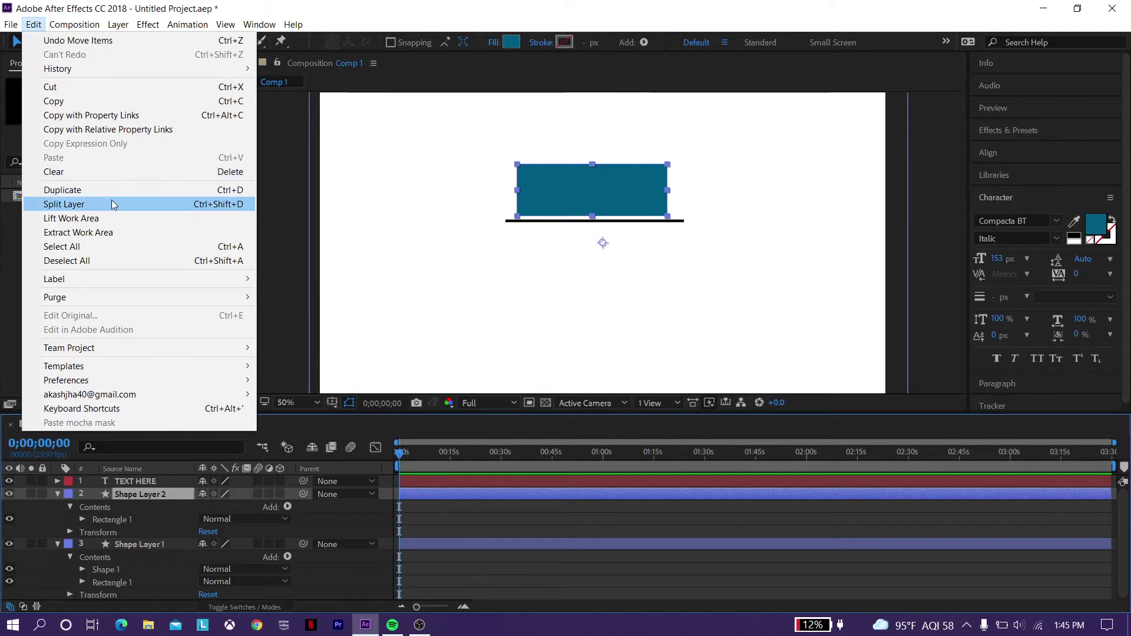
pyautogui.moveTo(91, 31)
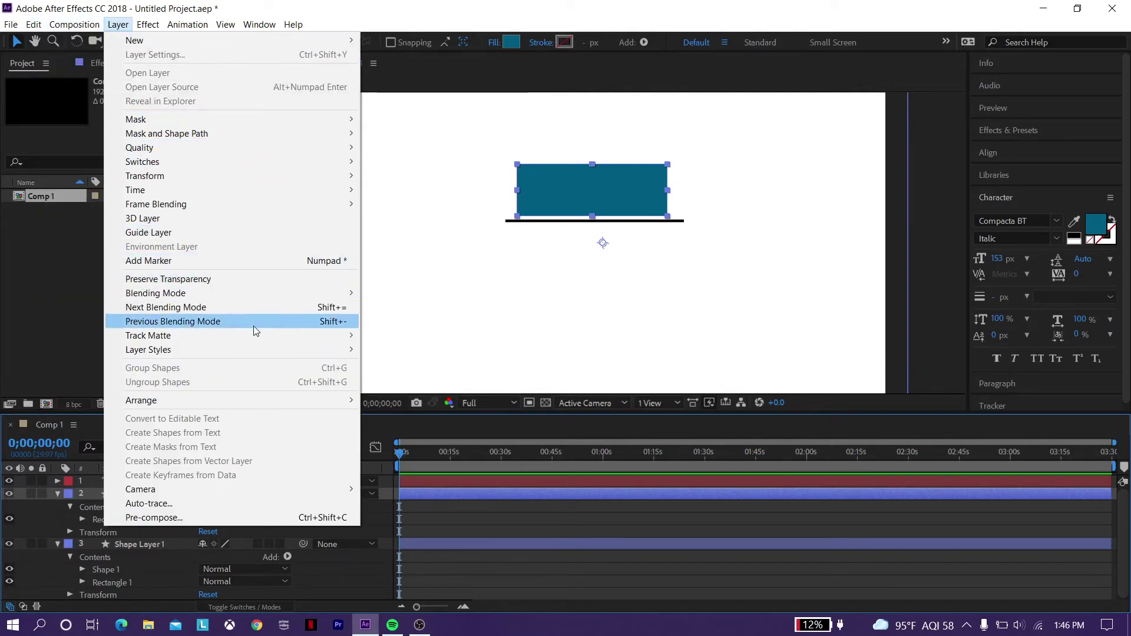
pyautogui.moveTo(294, 335)
pyautogui.click(381, 355)
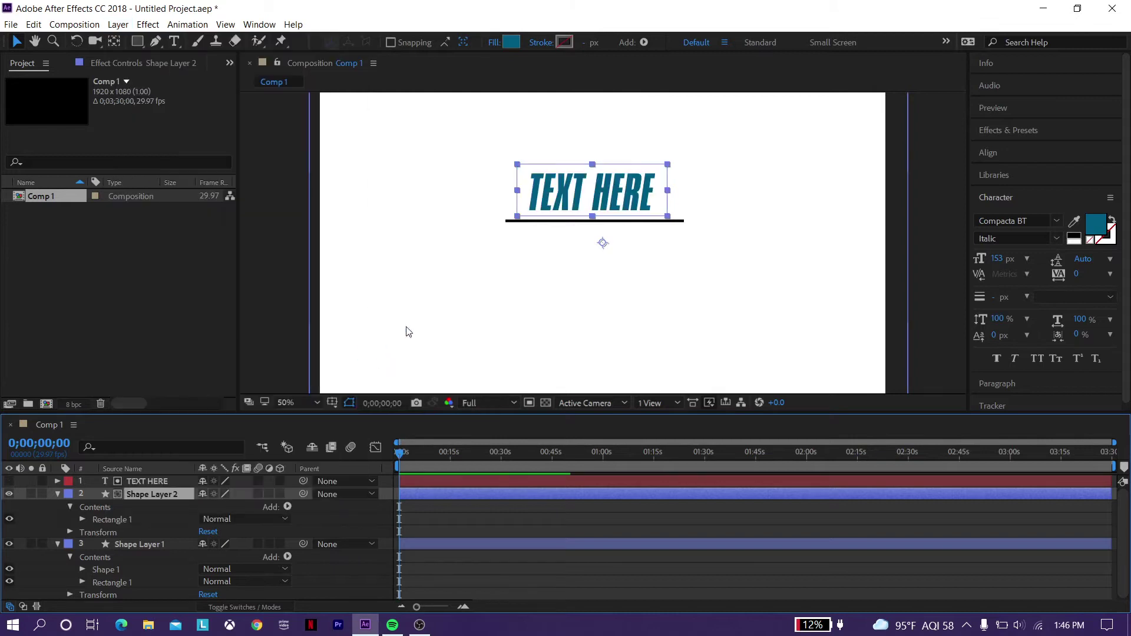
# - Inspect Shape Layer 2's contents and select its Rectangle 1 group
pyautogui.click(296, 261)
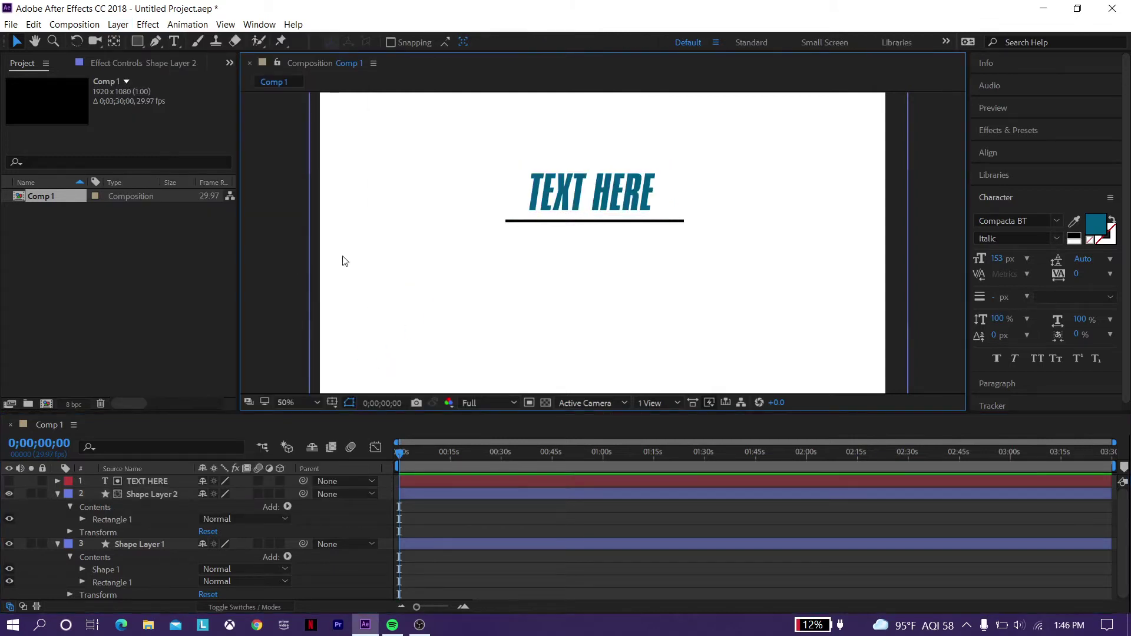
pyautogui.click(56, 494)
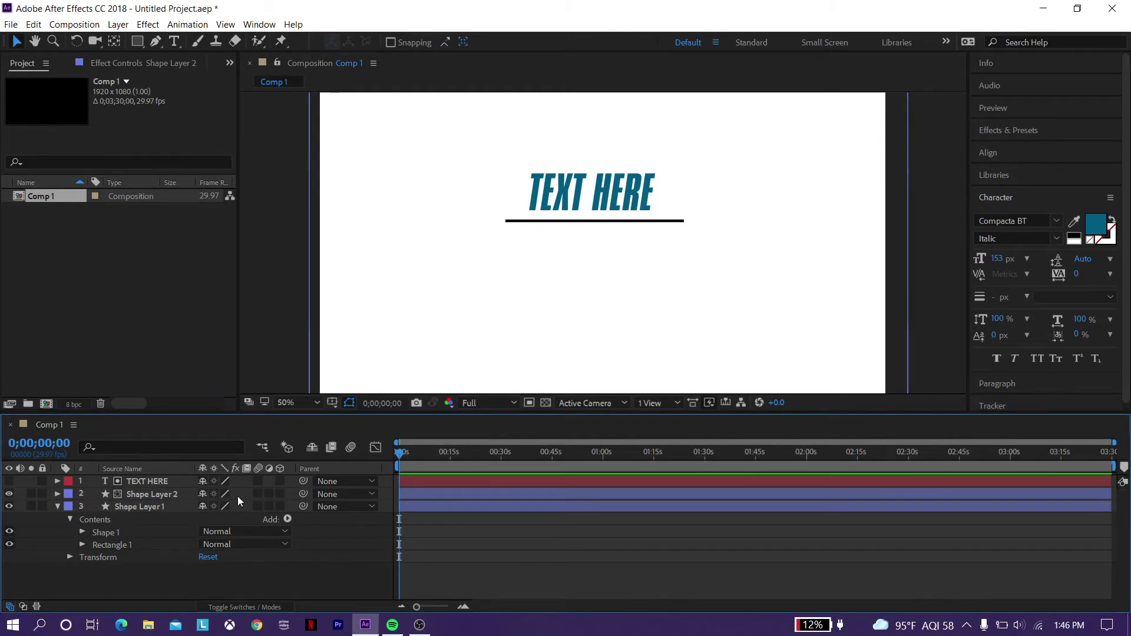
pyautogui.click(157, 503)
pyautogui.click(160, 493)
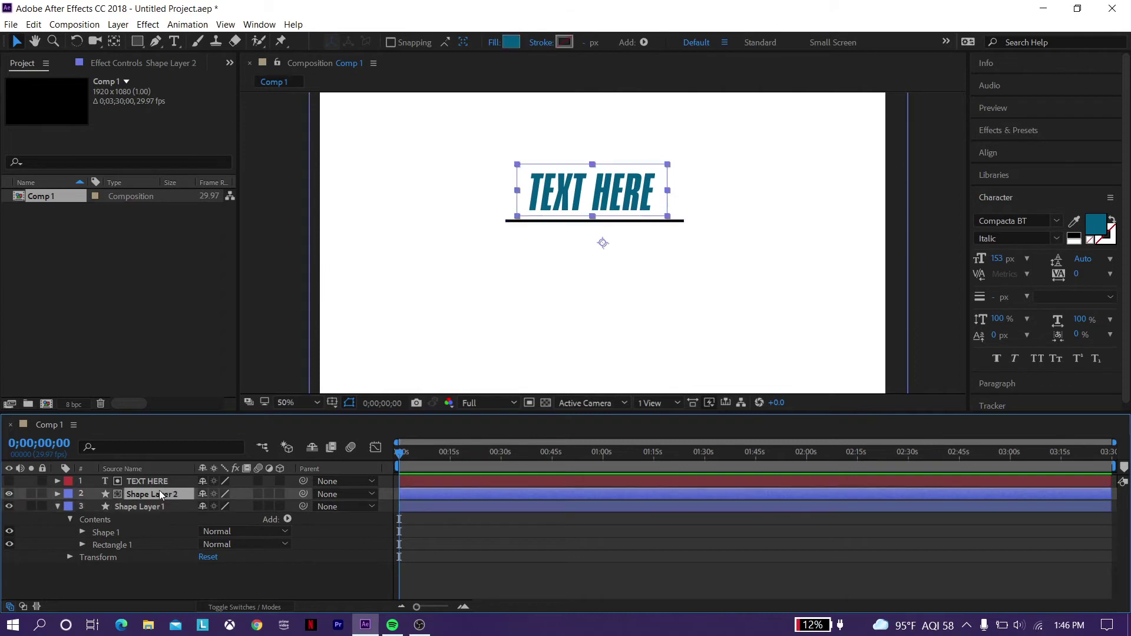
pyautogui.click(56, 494)
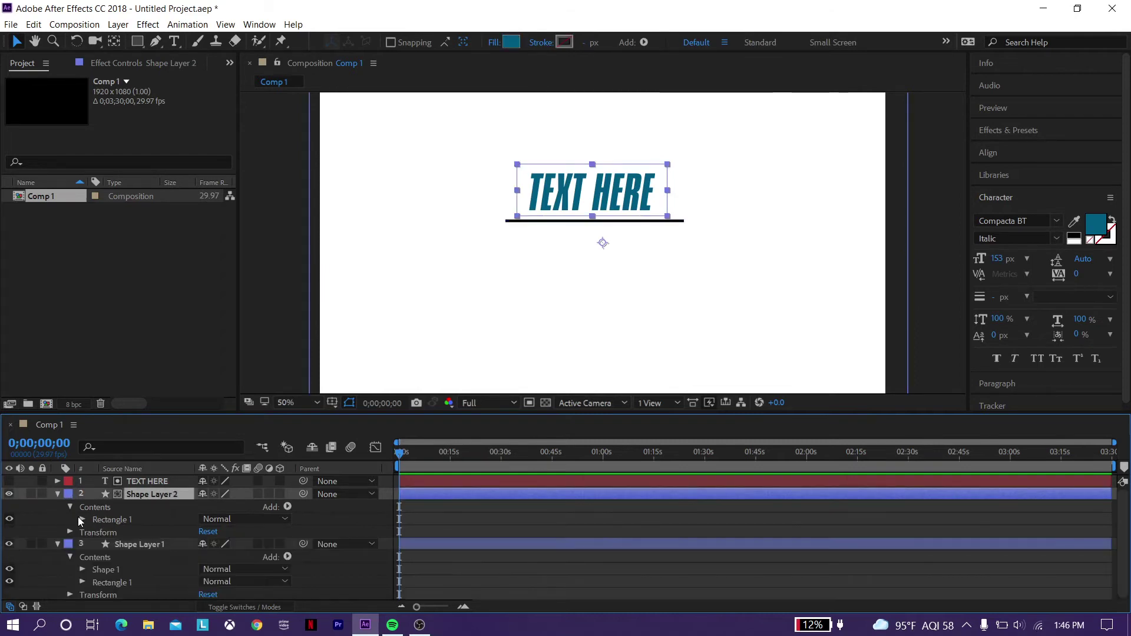
pyautogui.click(83, 519)
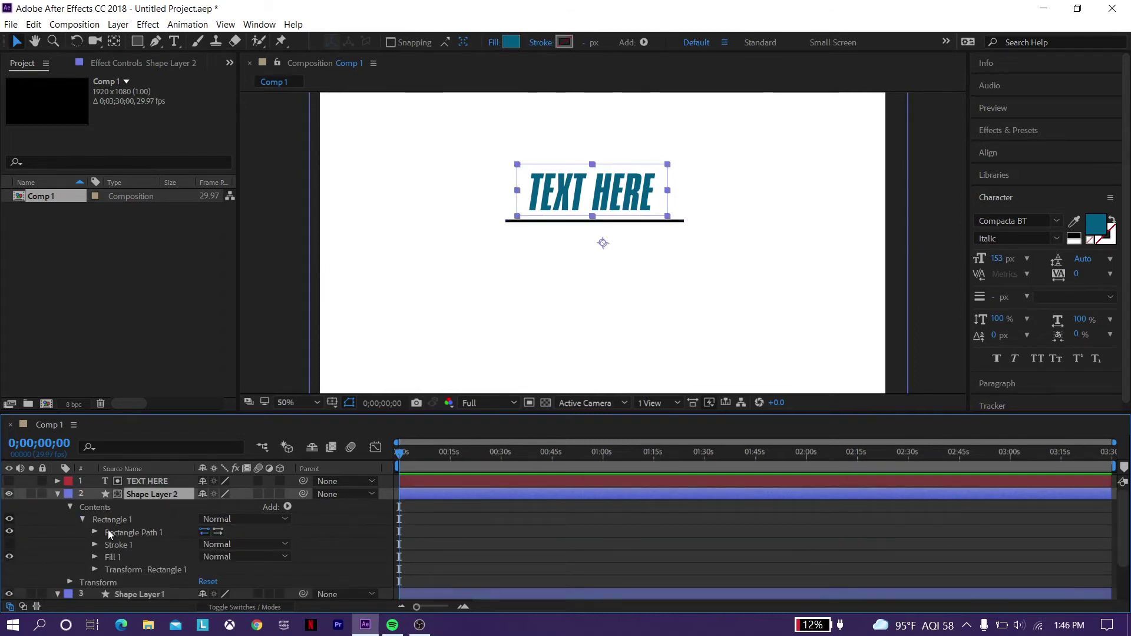
pyautogui.click(82, 519)
pyautogui.click(112, 520)
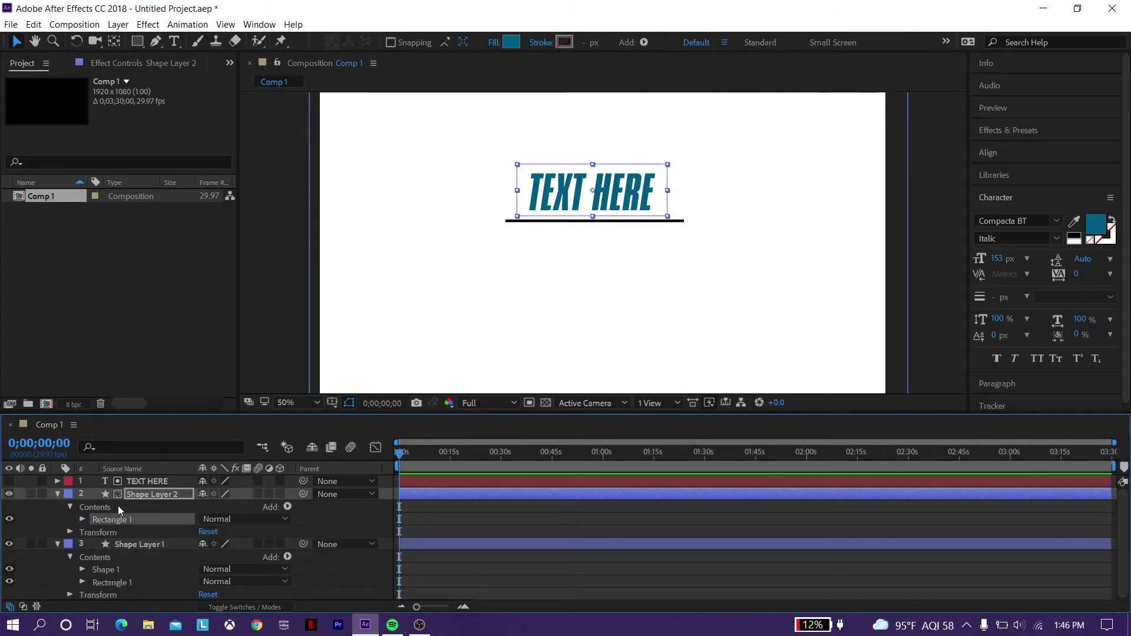
# - Select the TEXT HERE layer and expand it to its Text property
pyautogui.click(148, 481)
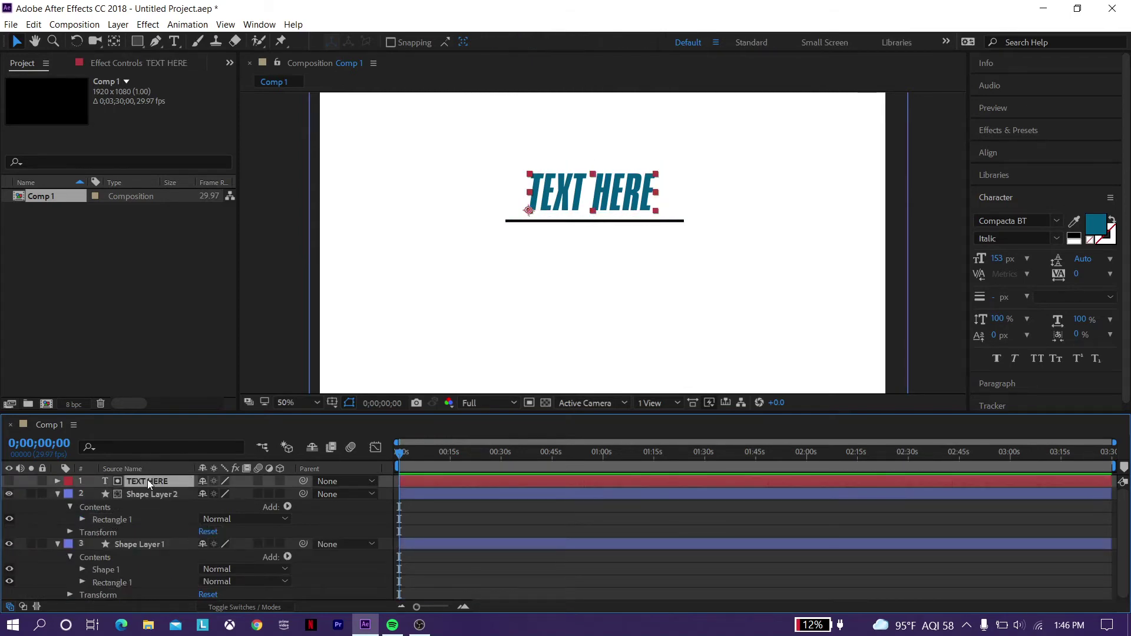
pyautogui.click(58, 480)
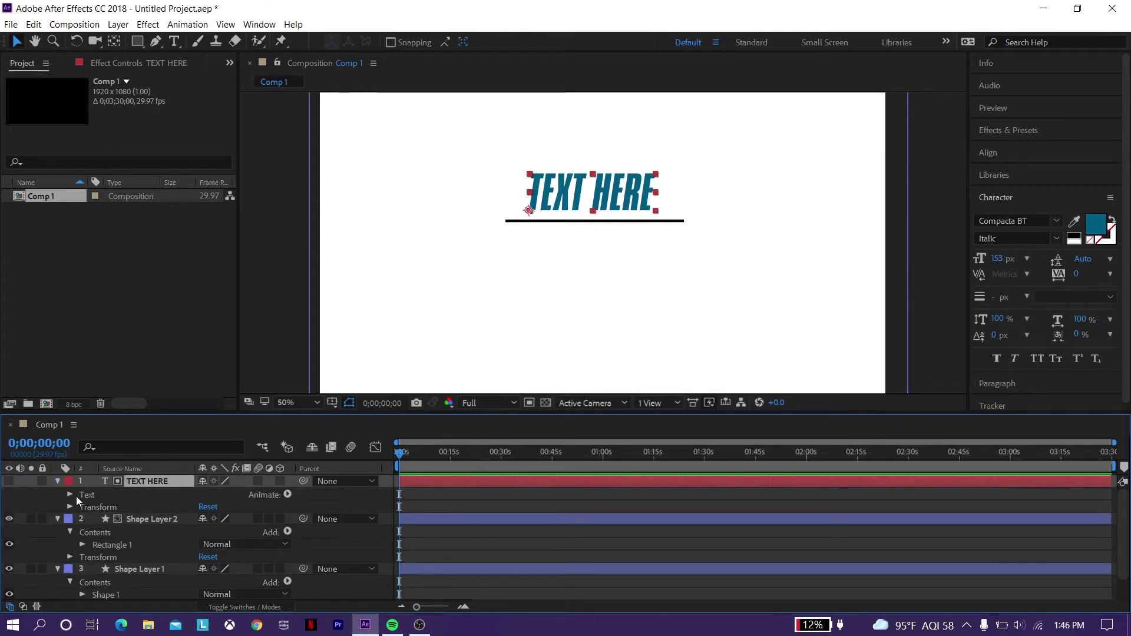
pyautogui.click(101, 496)
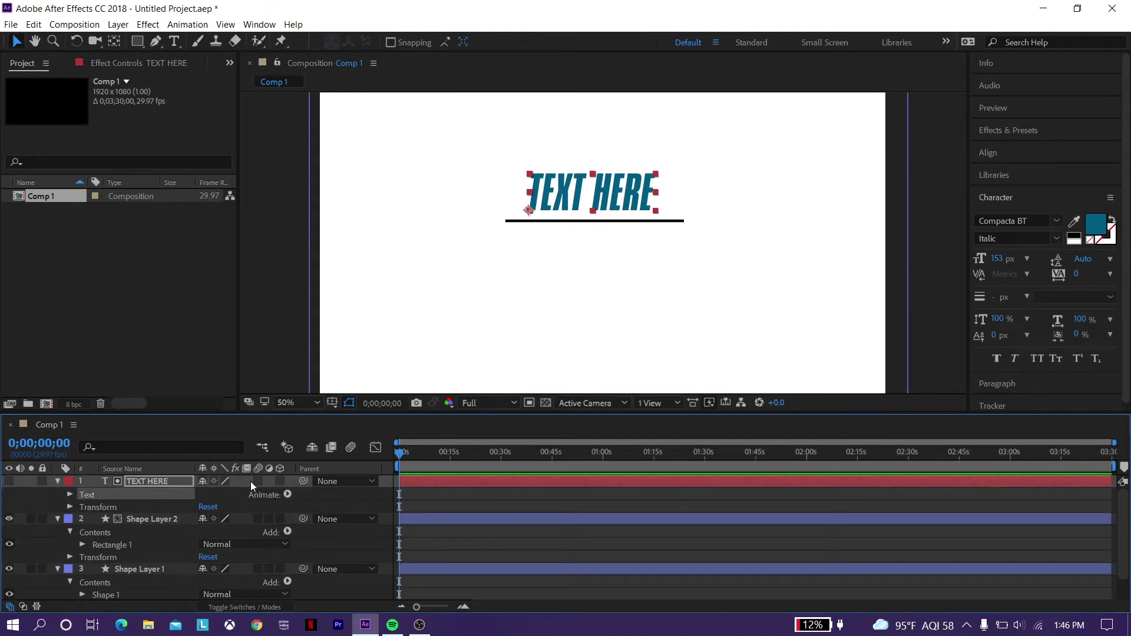
# - Select the black underline and expand Shape Layer 1's Shape 1 group to show its contents
pyautogui.press('.')
pyautogui.press('.')
pyautogui.press('.')
pyautogui.click(592, 158)
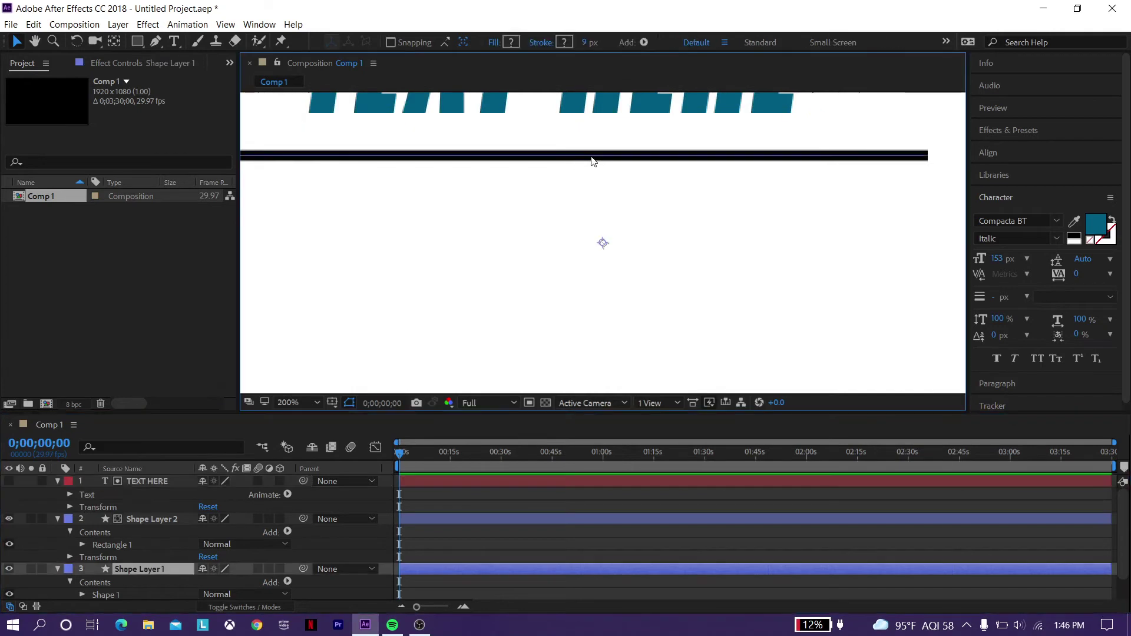
pyautogui.scroll(-1, 172, 561)
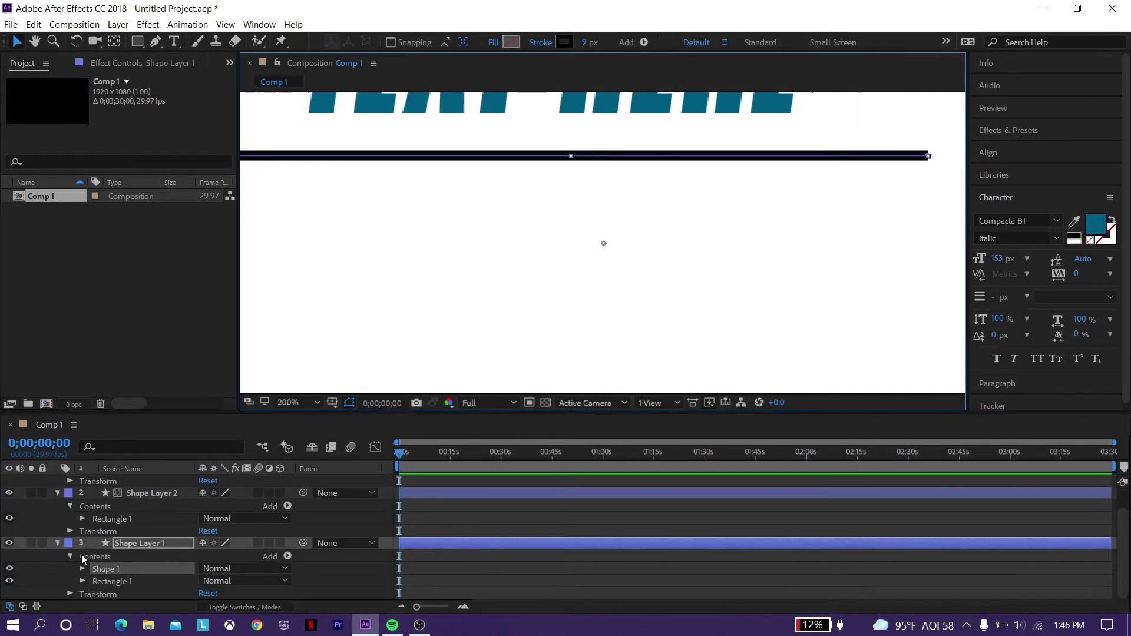
pyautogui.press(',')
pyautogui.press(',')
pyautogui.press(',')
pyautogui.press('c')
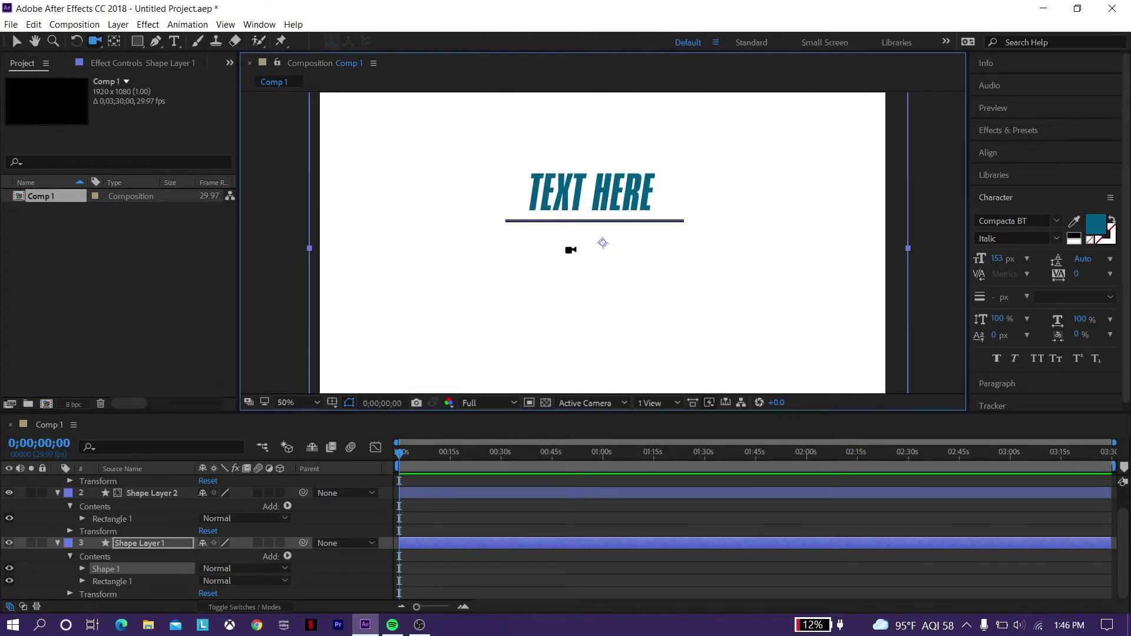
pyautogui.click(17, 41)
pyautogui.press('.')
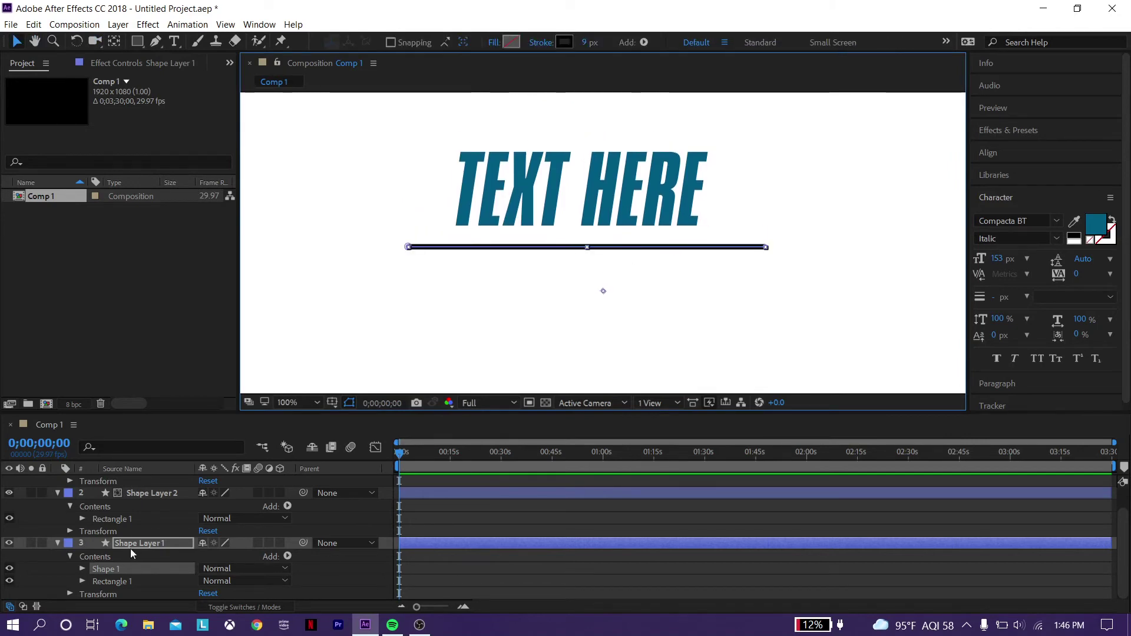
pyautogui.click(163, 546)
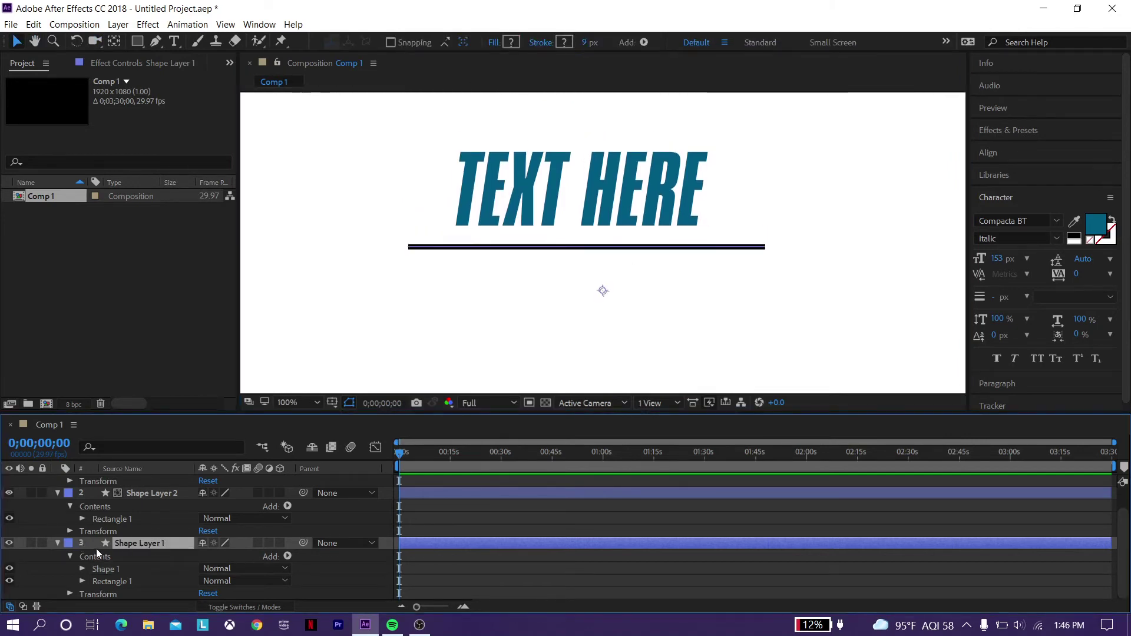
pyautogui.click(121, 569)
pyautogui.click(82, 568)
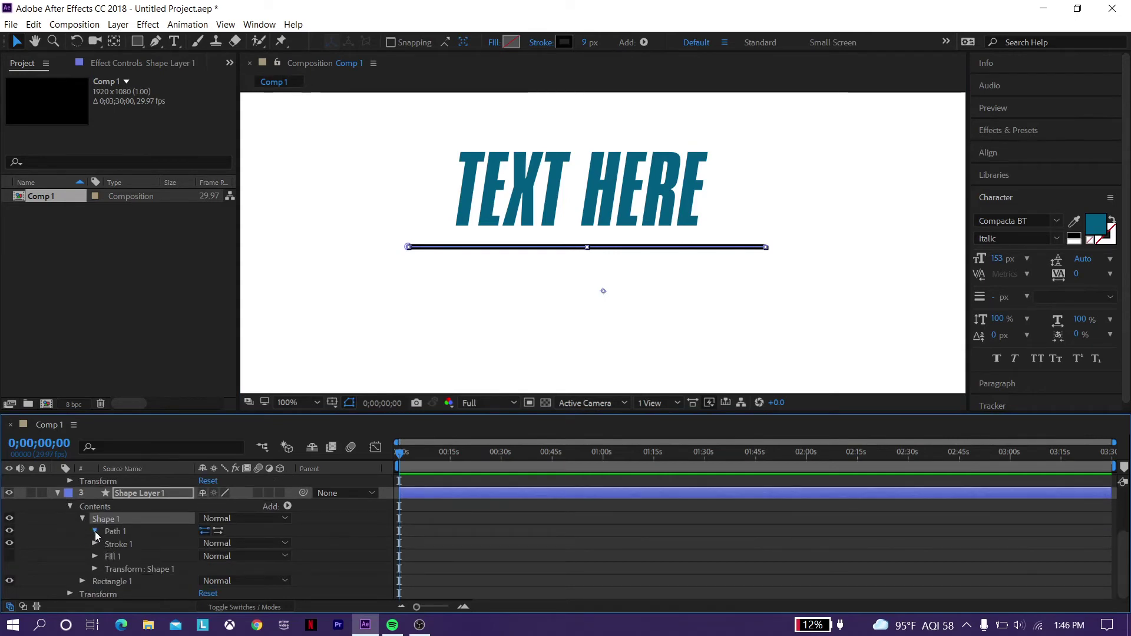
# - Move the underline's Shape 1 Position to -8,-186, above the title
pyautogui.click(94, 531)
pyautogui.click(95, 531)
pyautogui.click(95, 567)
pyautogui.scroll(-2, 151, 569)
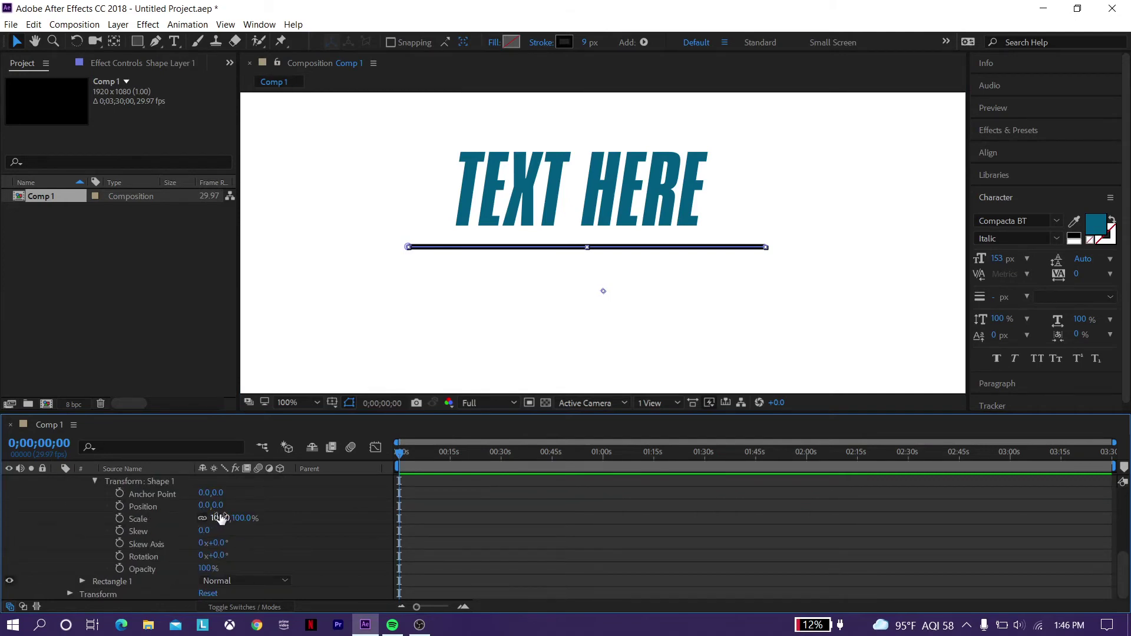
pyautogui.moveTo(204, 508); pyautogui.dragTo(202, 509)
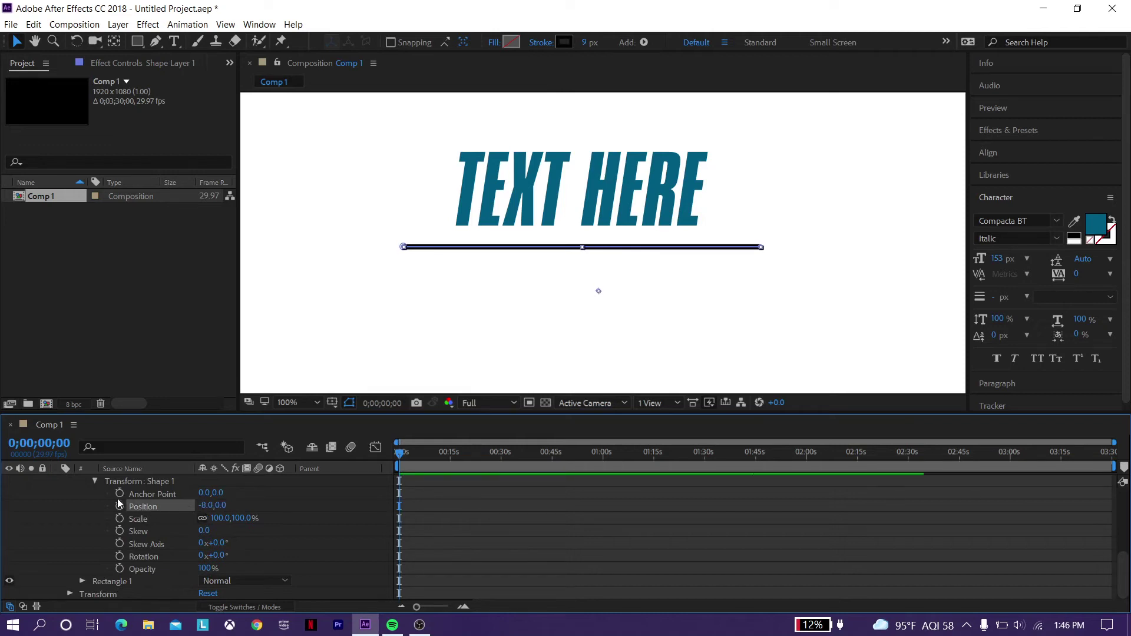
pyautogui.moveTo(219, 506); pyautogui.dragTo(97, 490)
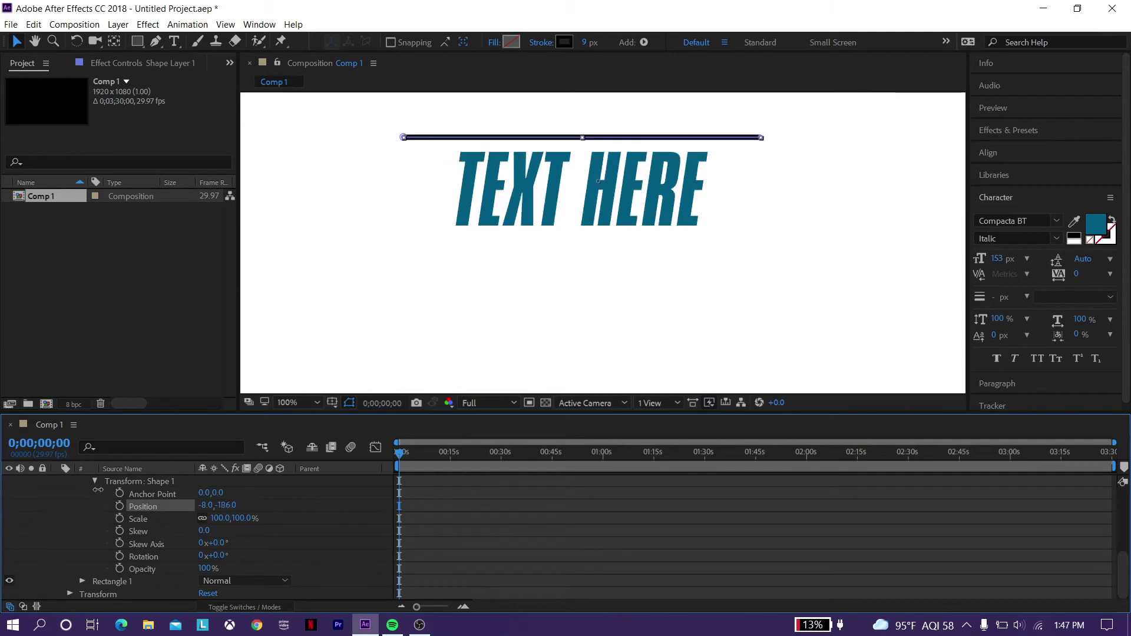
# - Keyframe Position at 0s and set Y to -1 at 2;22 so the underline slides below the text
pyautogui.click(121, 510)
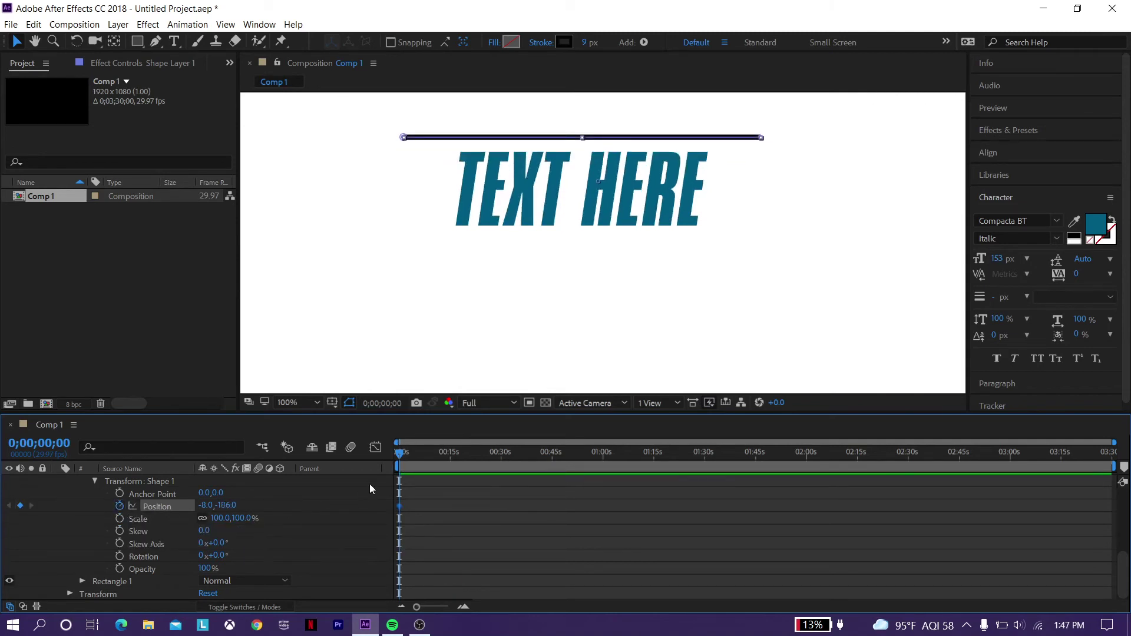
pyautogui.moveTo(416, 606); pyautogui.dragTo(442, 607)
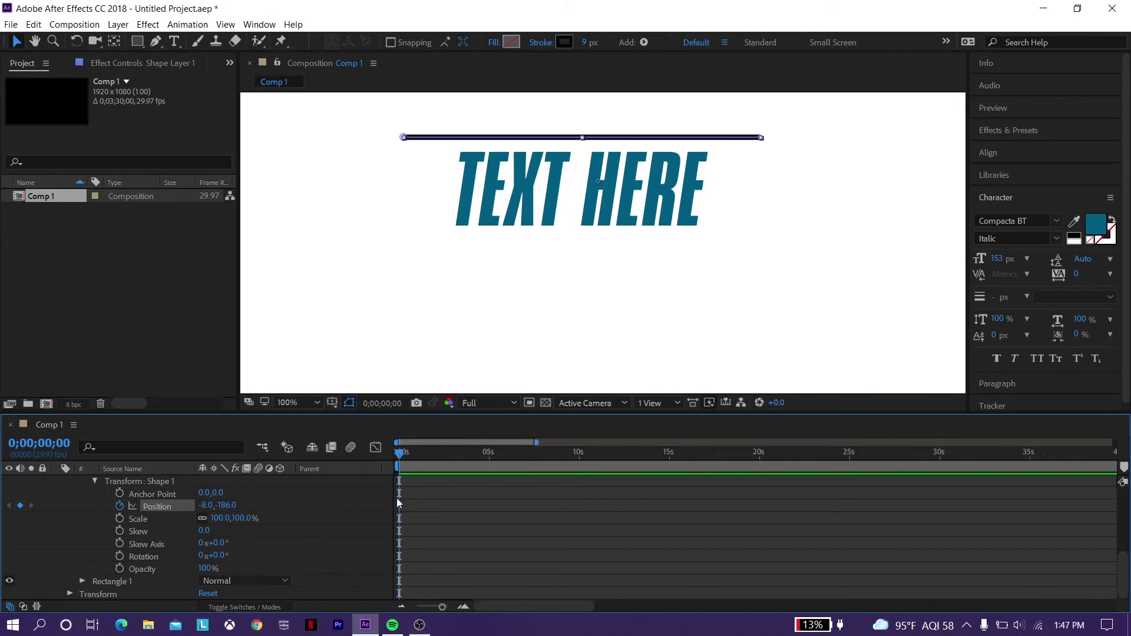
pyautogui.moveTo(400, 457); pyautogui.dragTo(449, 453)
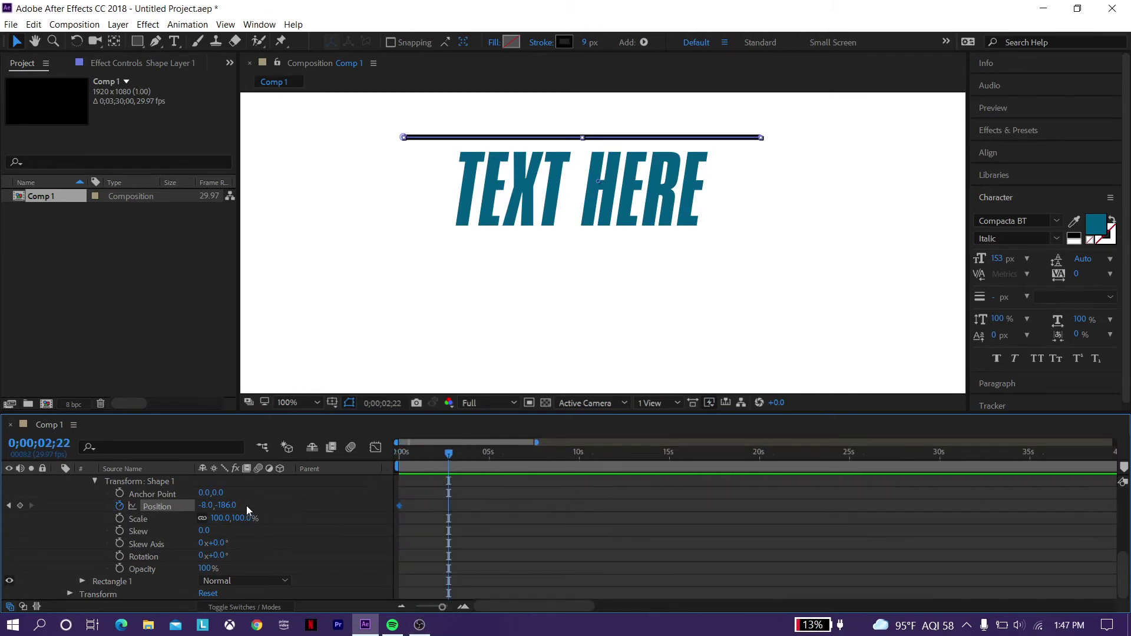
pyautogui.moveTo(226, 505); pyautogui.dragTo(352, 518)
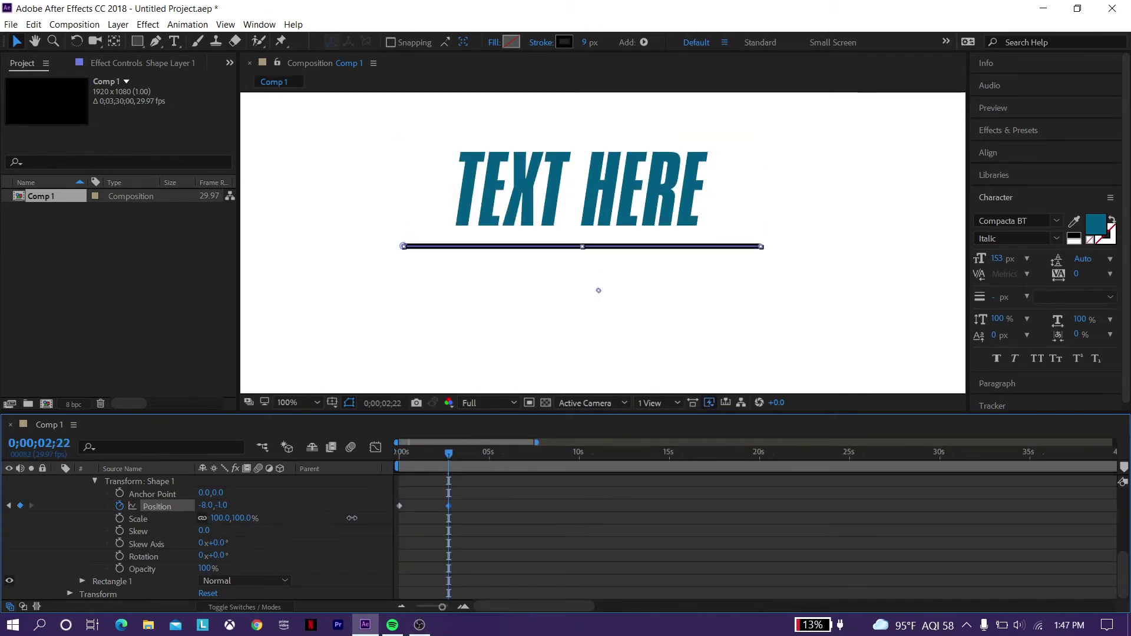
# - Ease both Position keyframes in the Graph Editor into a sharp speed peak, then return to 0s
pyautogui.moveTo(482, 529); pyautogui.dragTo(380, 486)
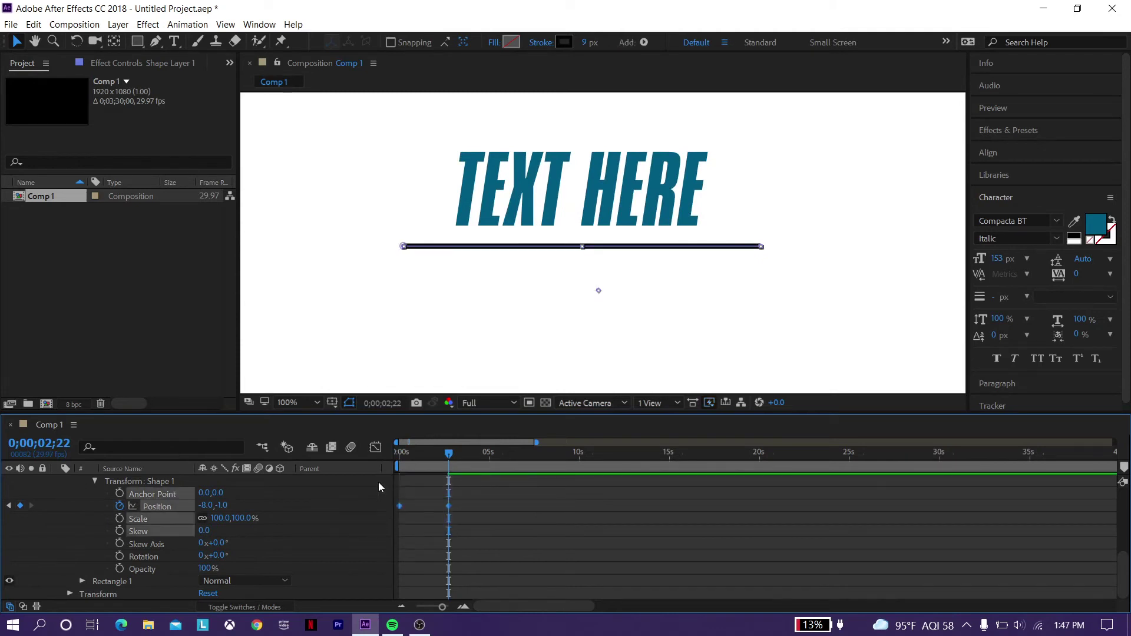
pyautogui.click(377, 449)
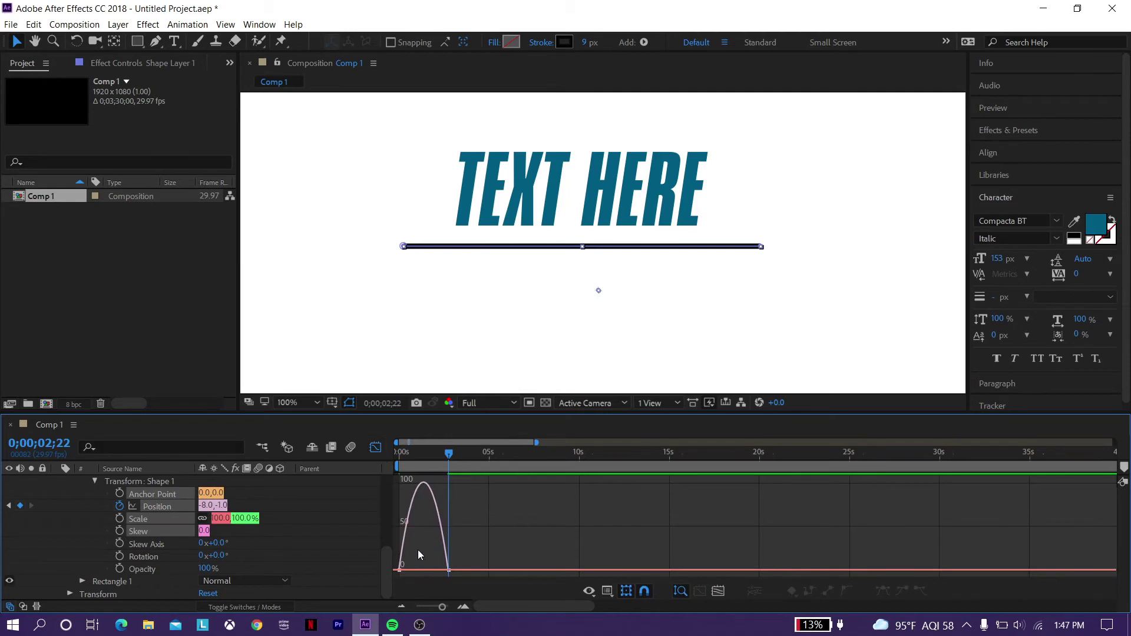
pyautogui.click(400, 569)
pyautogui.moveTo(407, 570); pyautogui.dragTo(429, 573)
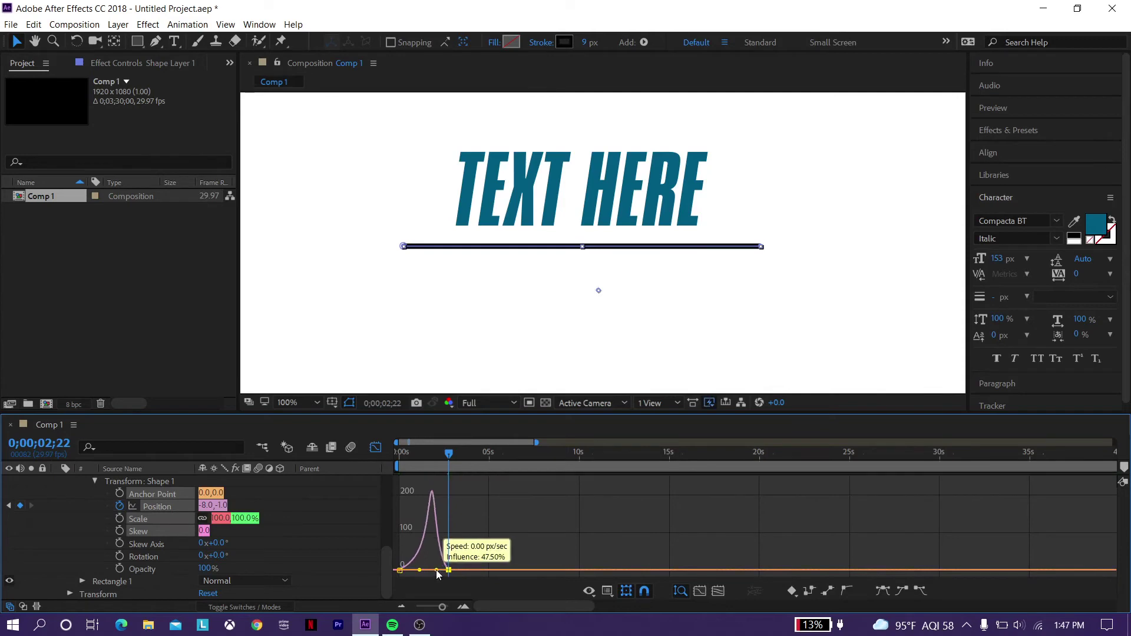
pyautogui.click(375, 447)
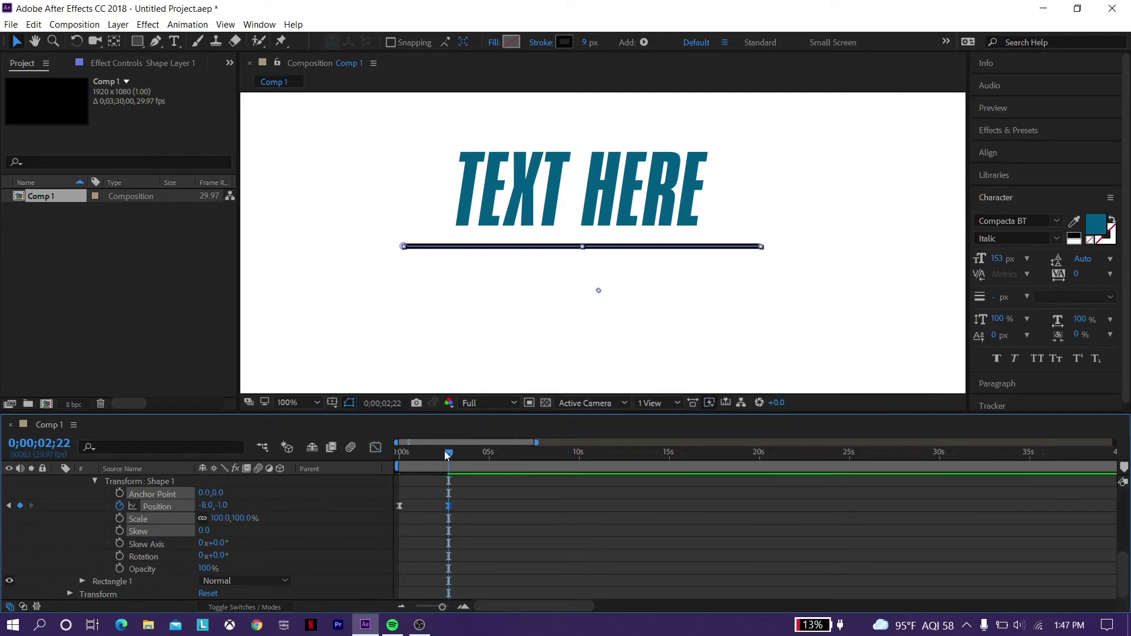
pyautogui.moveTo(446, 456); pyautogui.dragTo(366, 464)
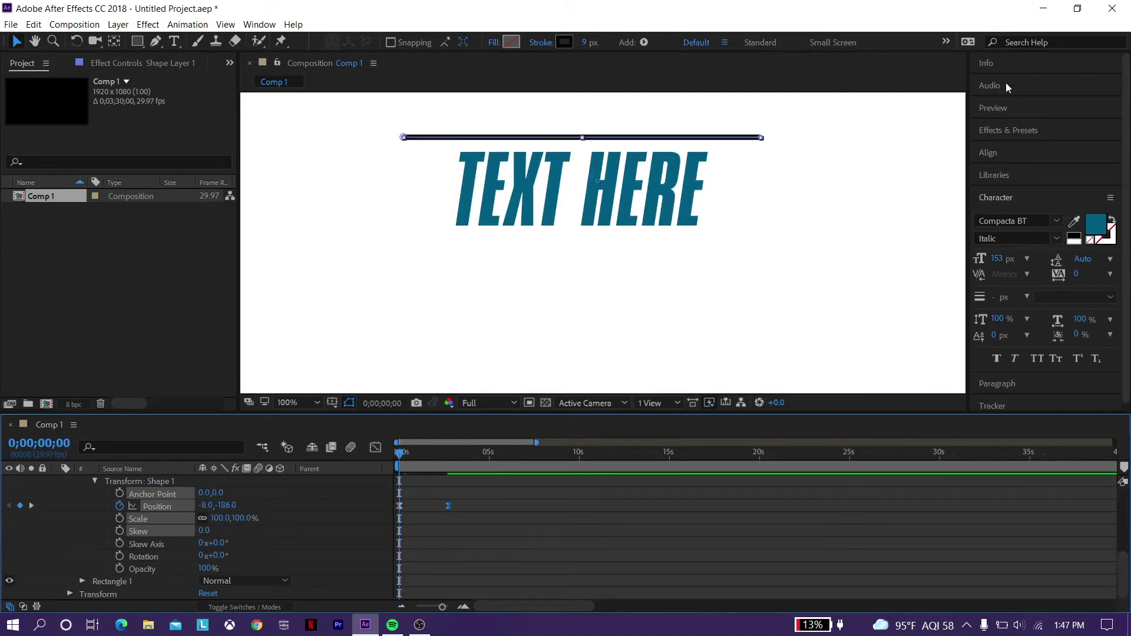
# - Preview the underline slide, then move its end keyframe to about 1;19 and scrub to 2;03
pyautogui.click(1005, 65)
pyautogui.click(1013, 177)
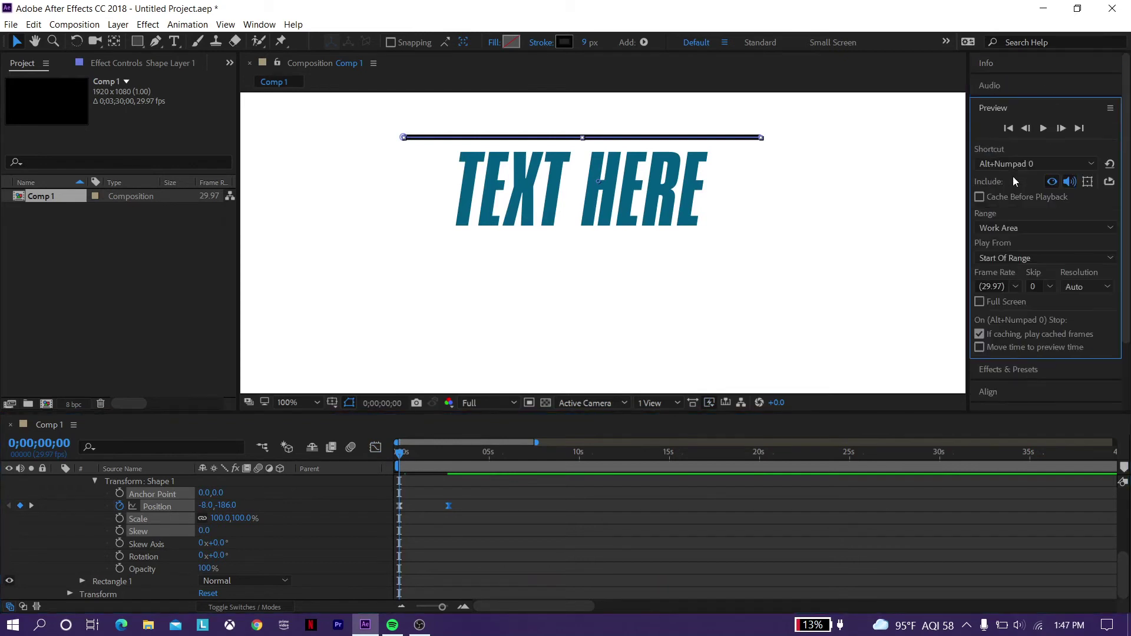
pyautogui.click(1042, 128)
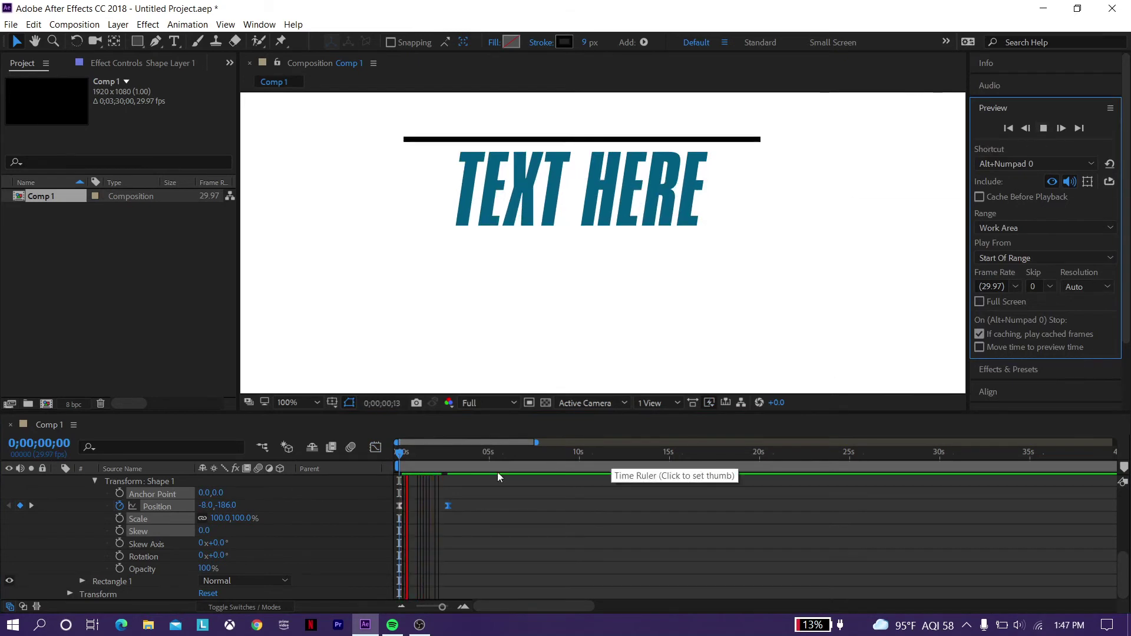
pyautogui.click(469, 505)
pyautogui.click(1043, 129)
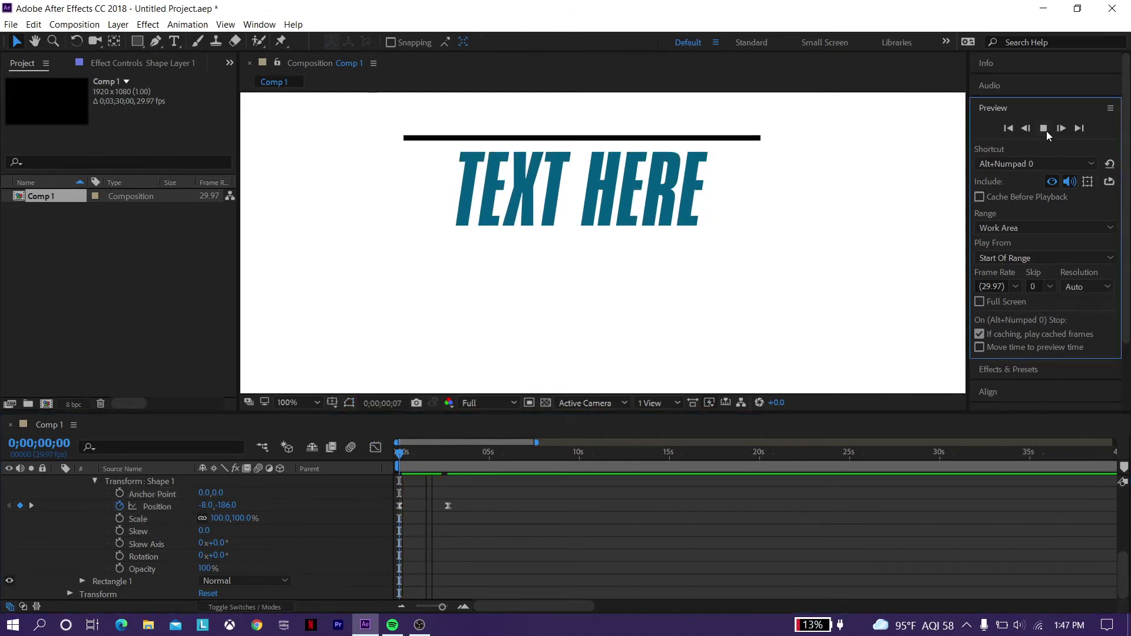
pyautogui.moveTo(446, 507); pyautogui.dragTo(424, 507)
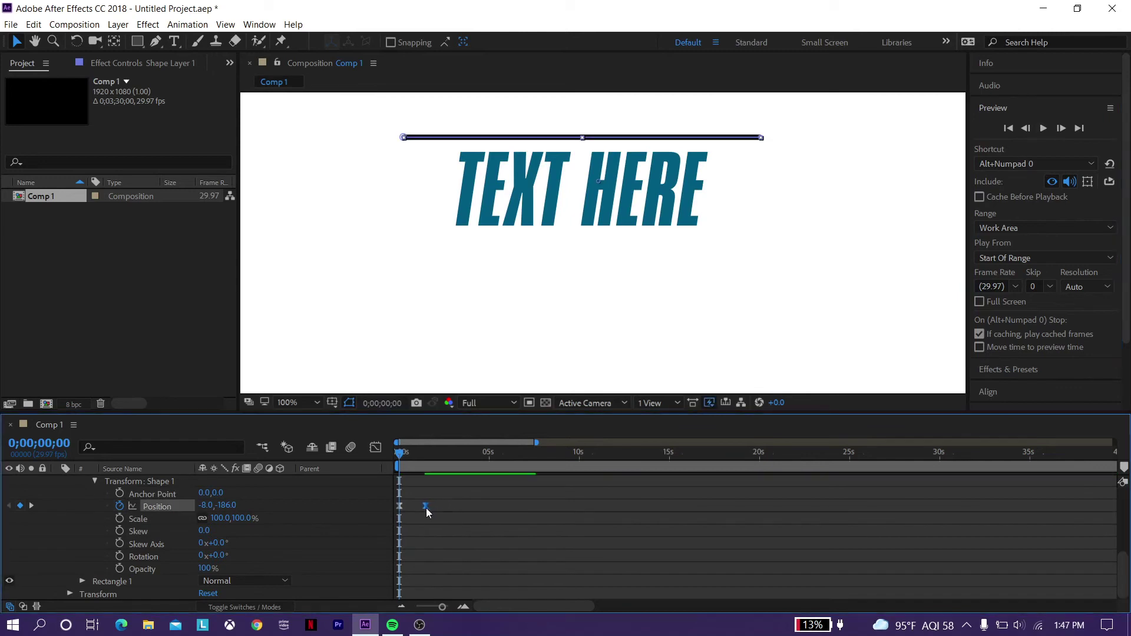
pyautogui.moveTo(403, 465); pyautogui.dragTo(440, 454)
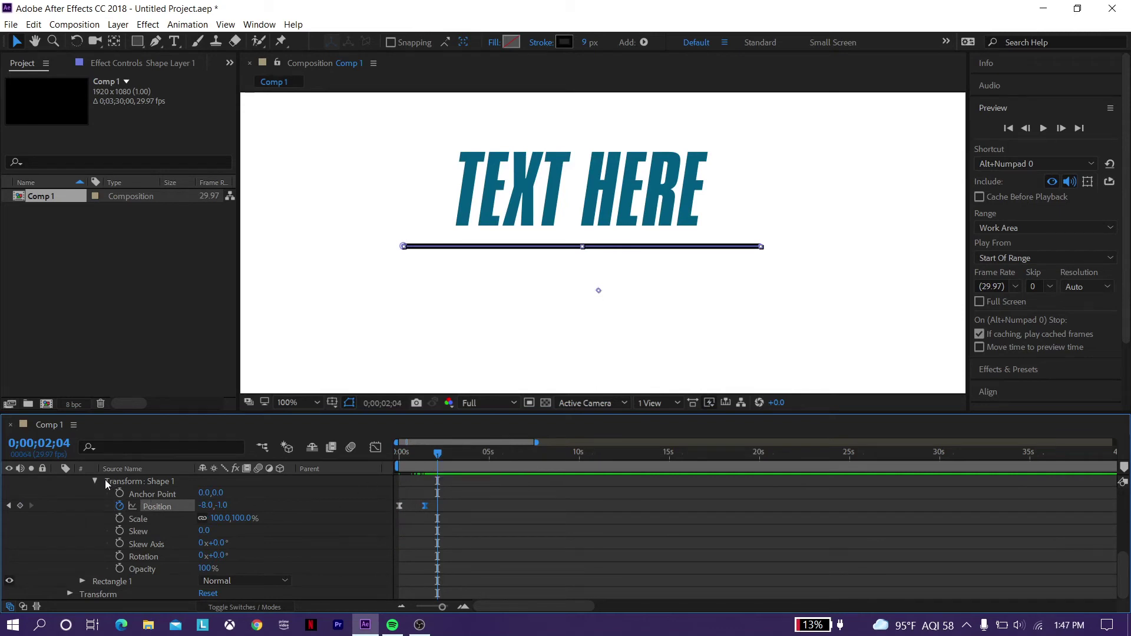
# - Expand TEXT HERE's Transform properties and set Position Y to 575 at 2;04, below the underline
pyautogui.scroll(2, 96, 489)
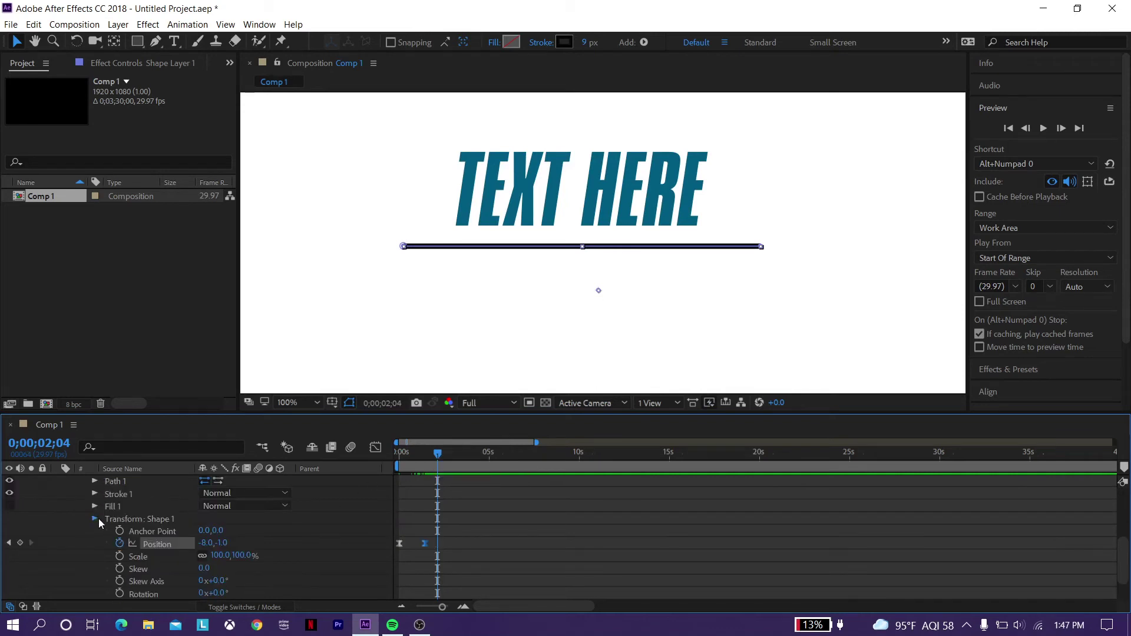
pyautogui.scroll(3, 97, 518)
pyautogui.scroll(3, 132, 497)
pyautogui.click(150, 484)
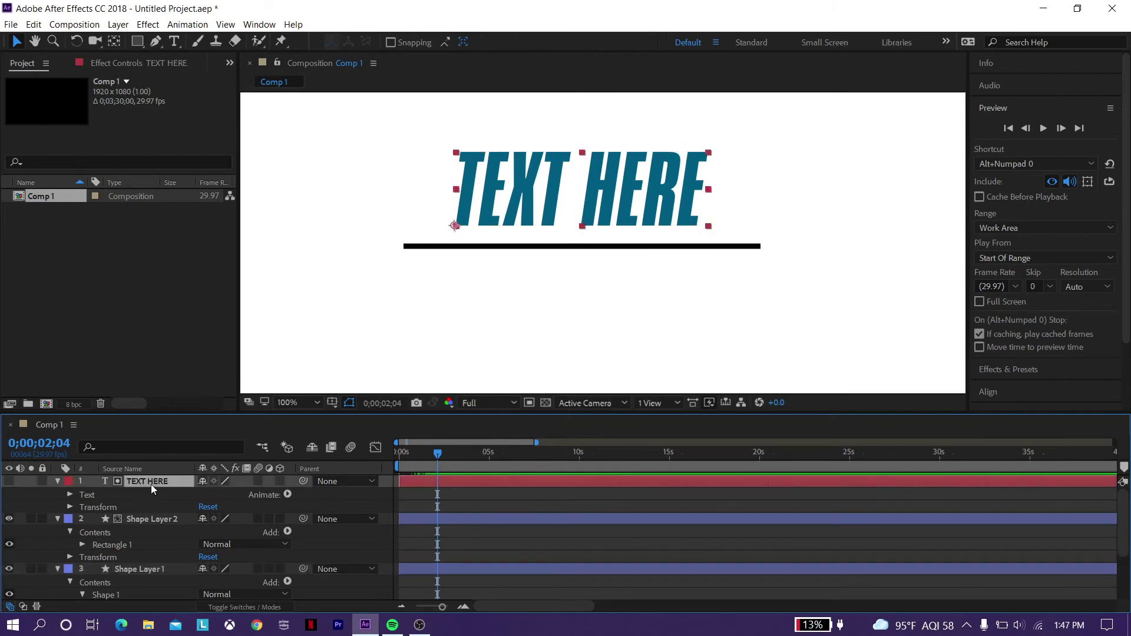
pyautogui.click(57, 480)
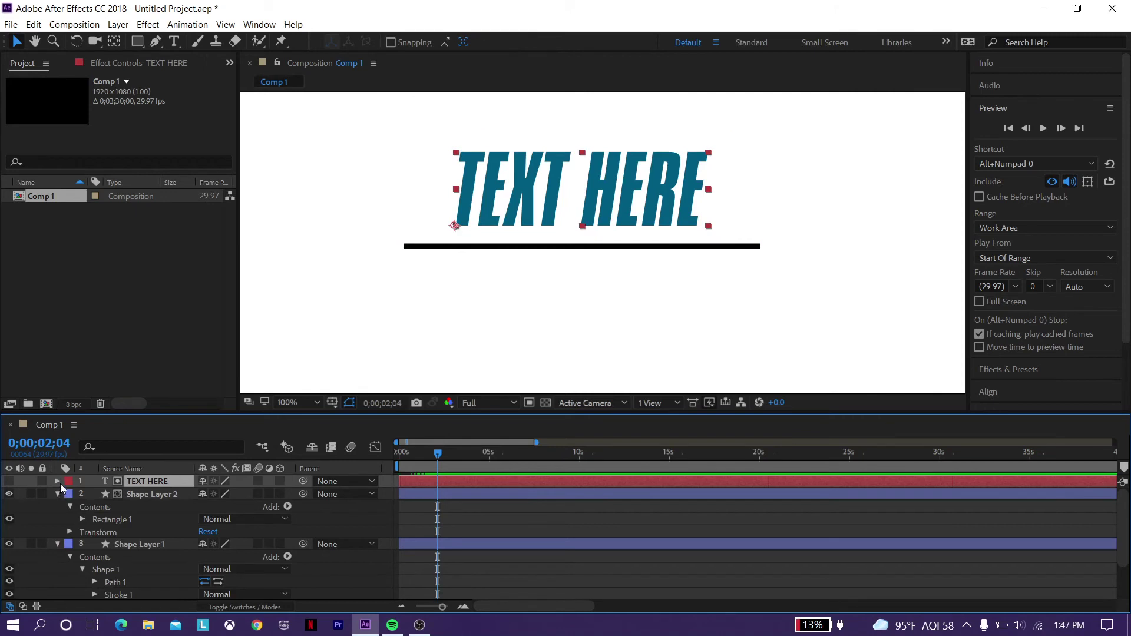
pyautogui.click(59, 481)
pyautogui.click(70, 507)
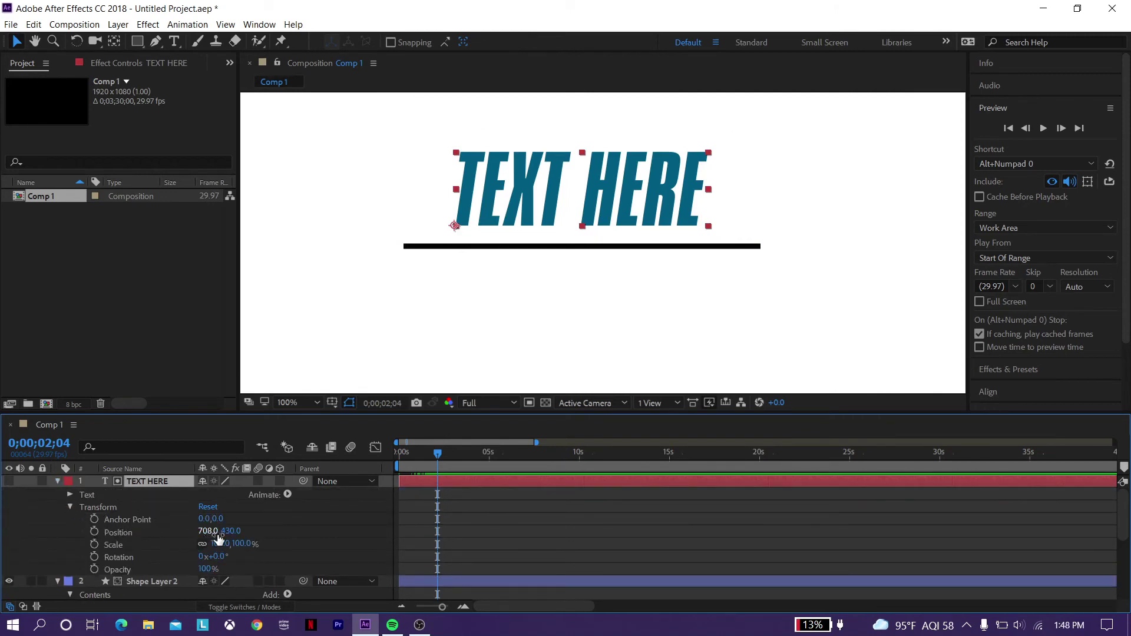
pyautogui.moveTo(226, 537); pyautogui.dragTo(328, 543)
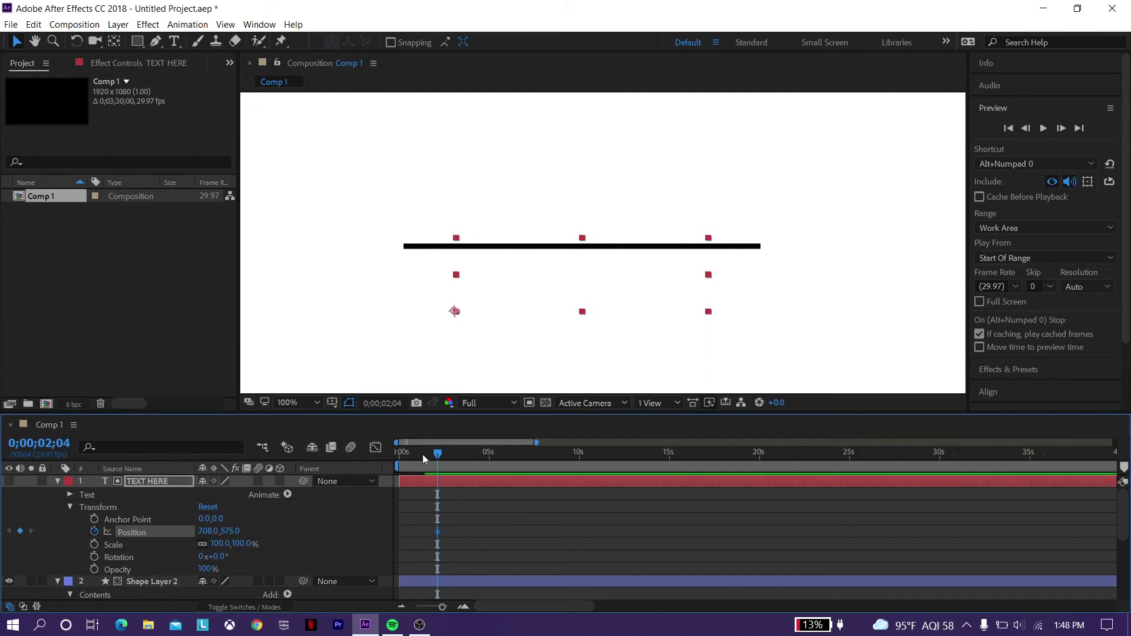
# - At 3;19, raise Position Y to 438 and view the keyframes' speed graph
pyautogui.moveTo(448, 455); pyautogui.dragTo(465, 458)
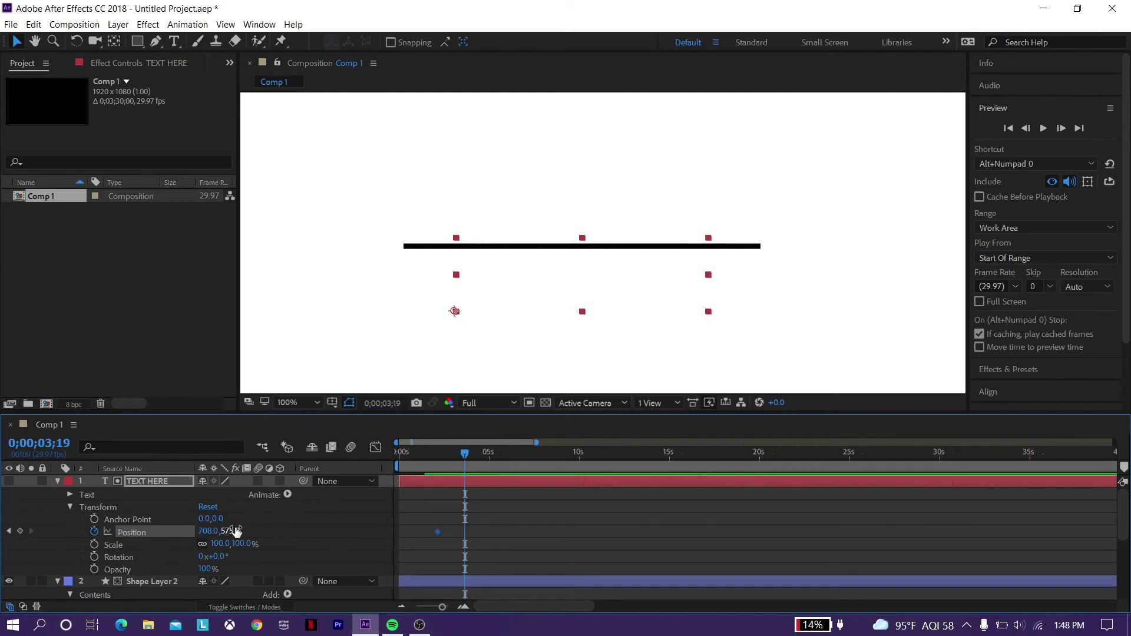
pyautogui.moveTo(235, 530); pyautogui.dragTo(140, 519)
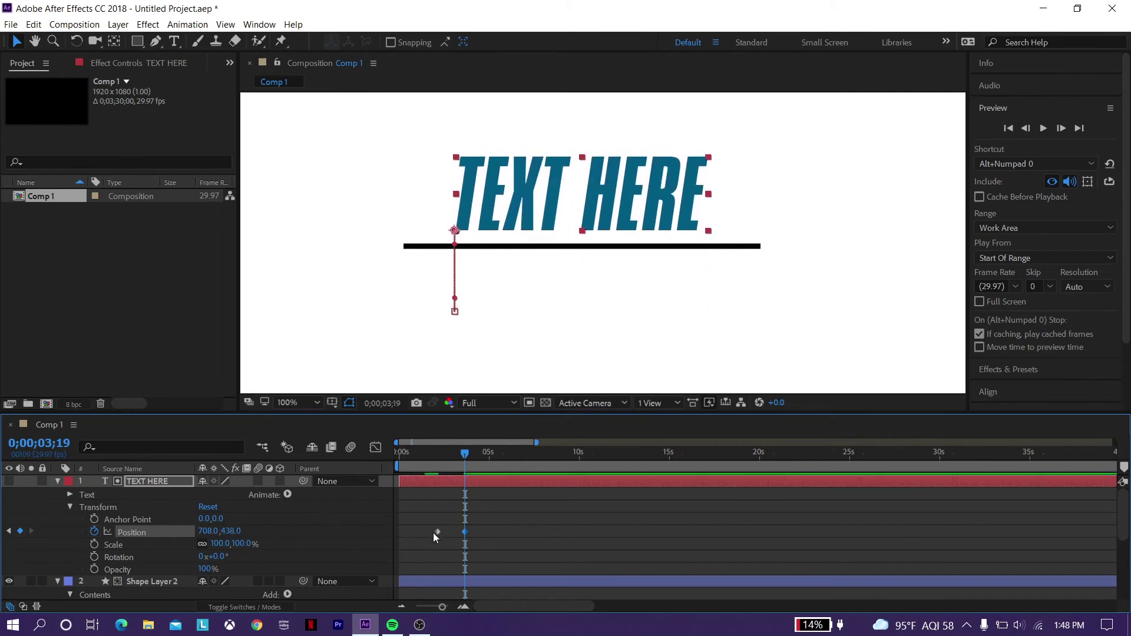
pyautogui.moveTo(476, 545); pyautogui.dragTo(424, 526)
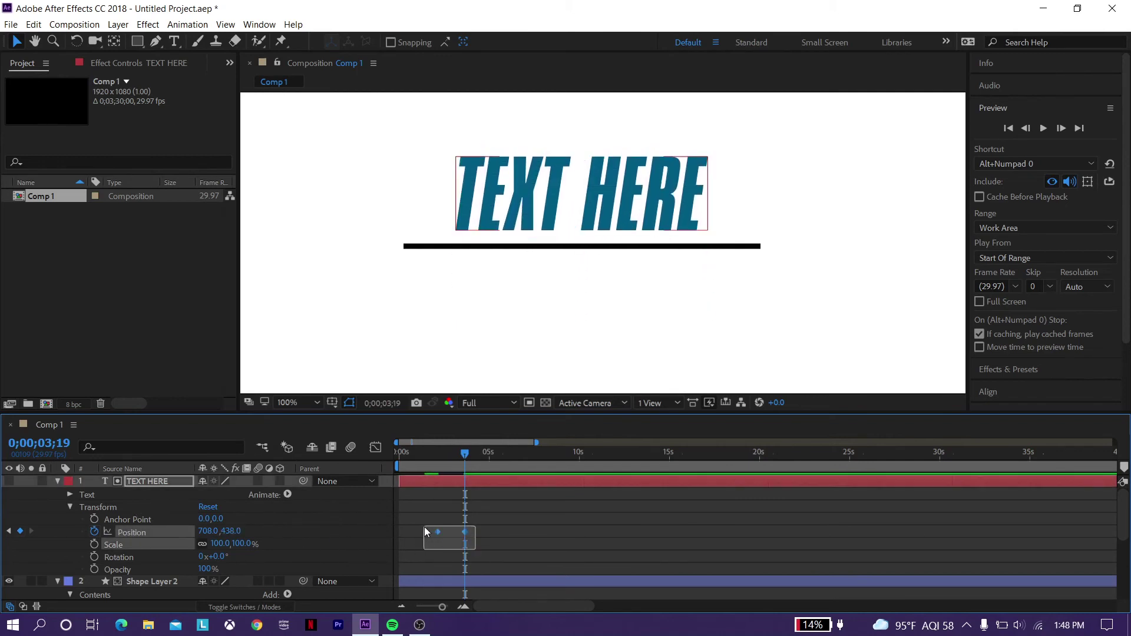
pyautogui.click(377, 449)
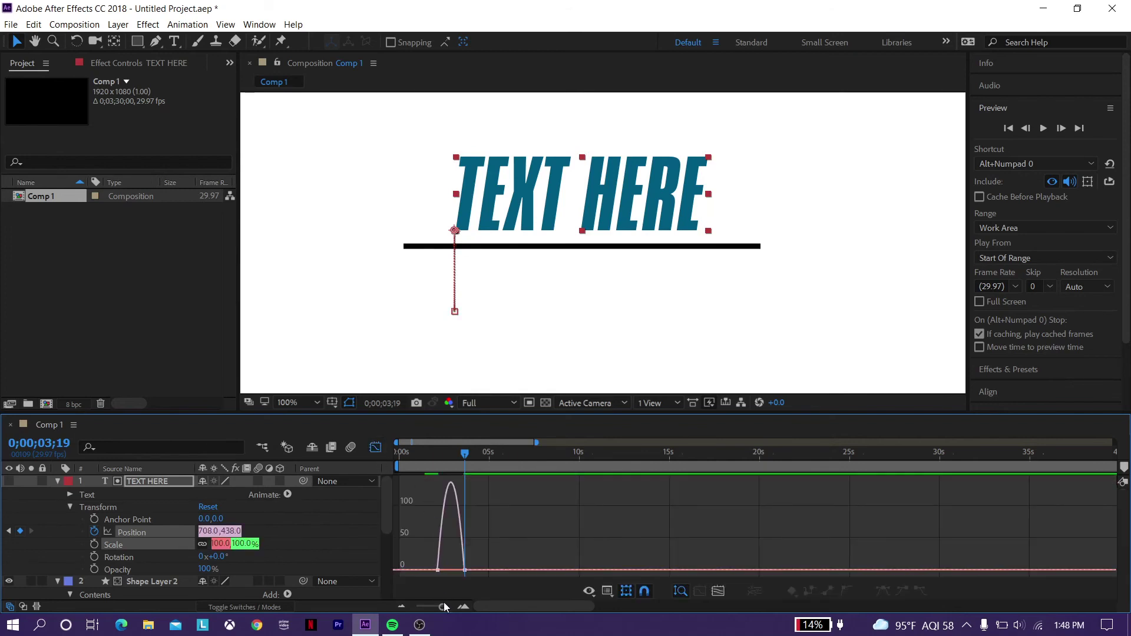
# - Drag the first Position keyframe's handle right for a stronger ease, then return the time to 1;24
pyautogui.moveTo(445, 609); pyautogui.dragTo(447, 609)
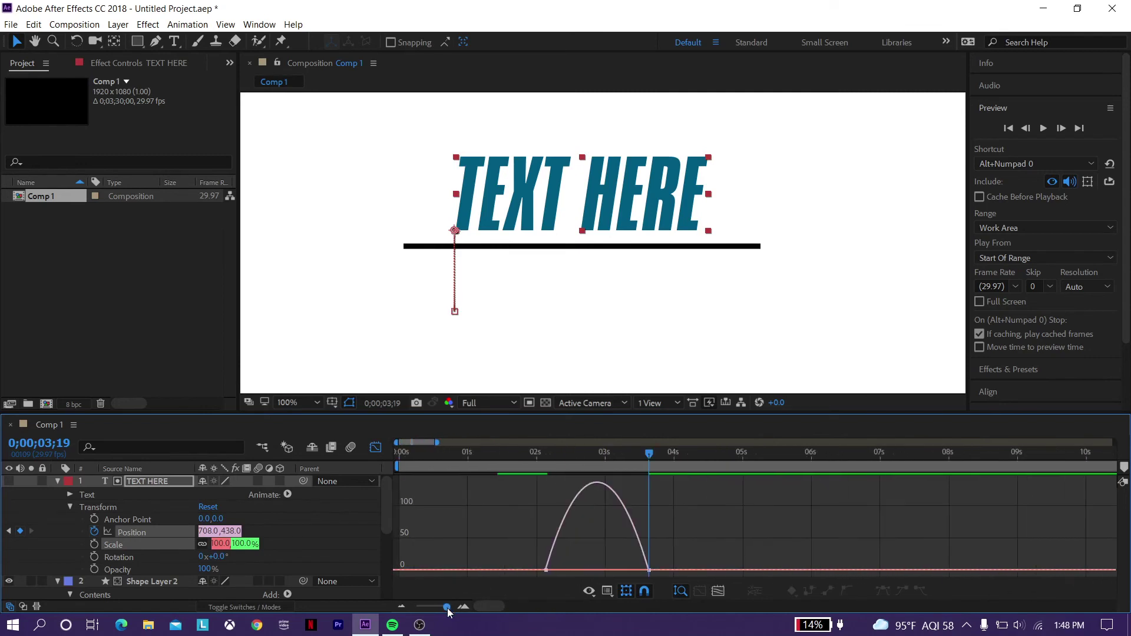
pyautogui.click(544, 571)
pyautogui.moveTo(561, 572); pyautogui.dragTo(620, 571)
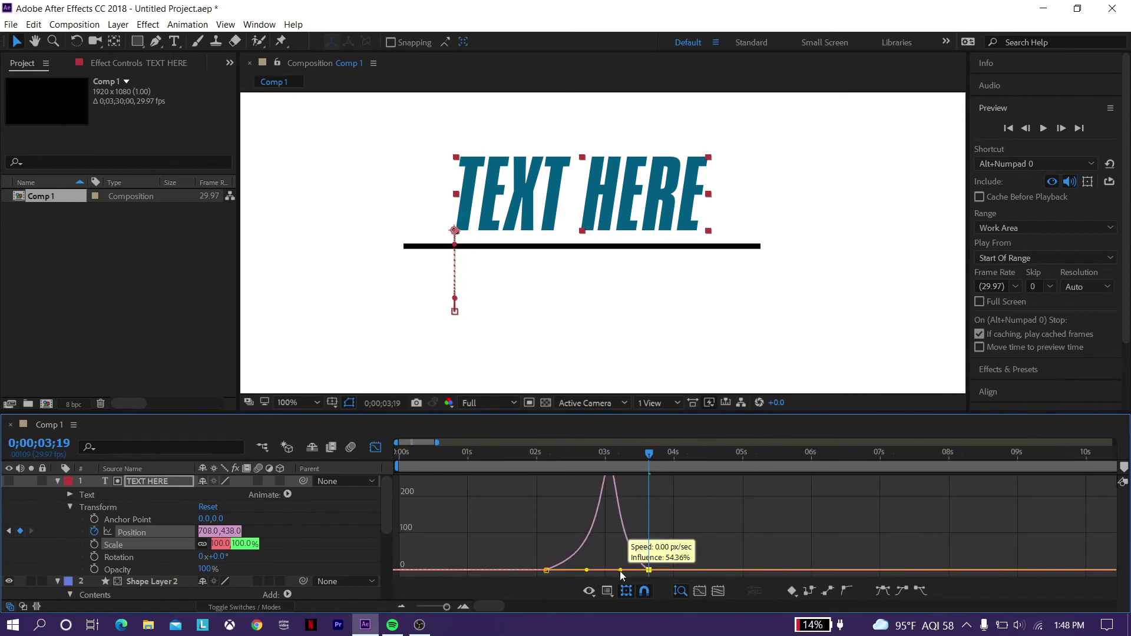
pyautogui.click(374, 448)
pyautogui.moveTo(649, 456); pyautogui.dragTo(523, 455)
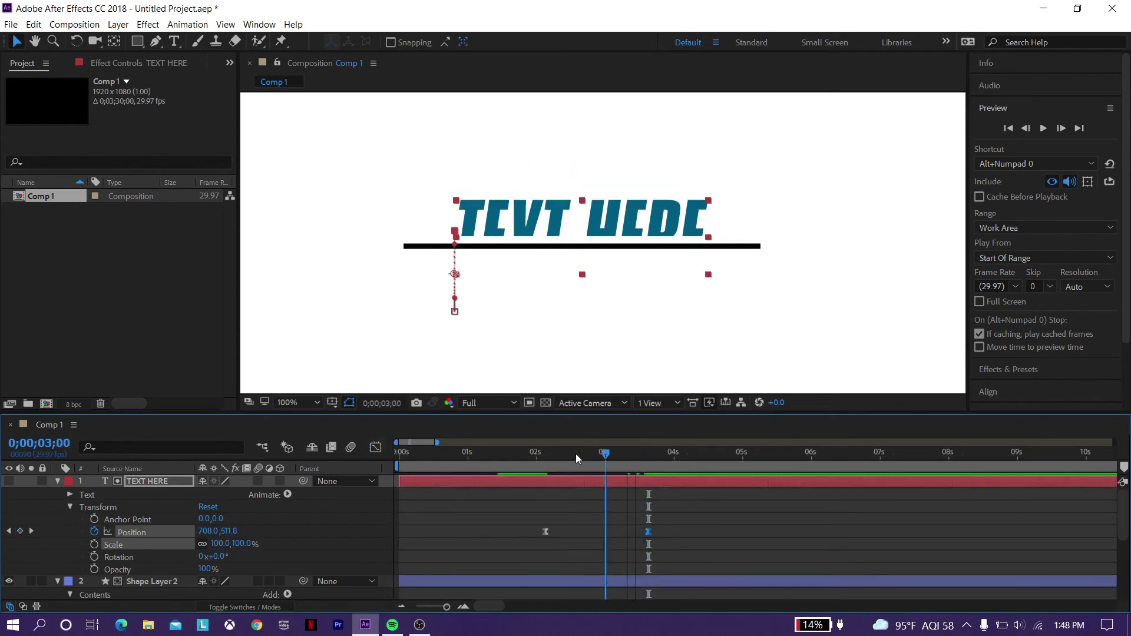
# - Preview the TEXT HERE rise animation twice
pyautogui.click(1046, 133)
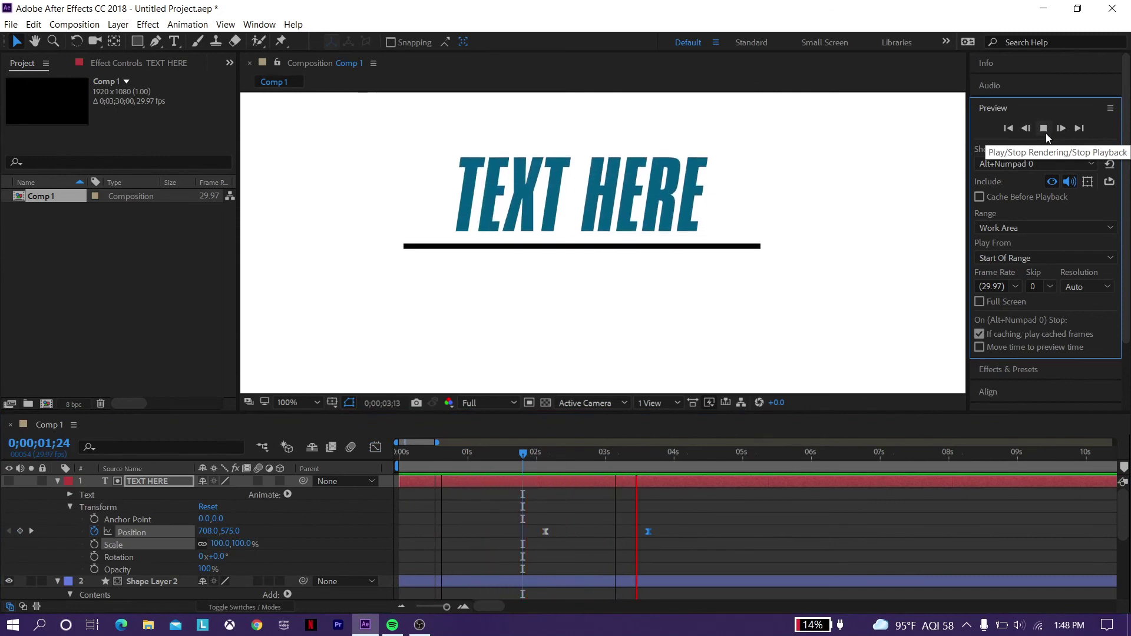
pyautogui.click(1045, 133)
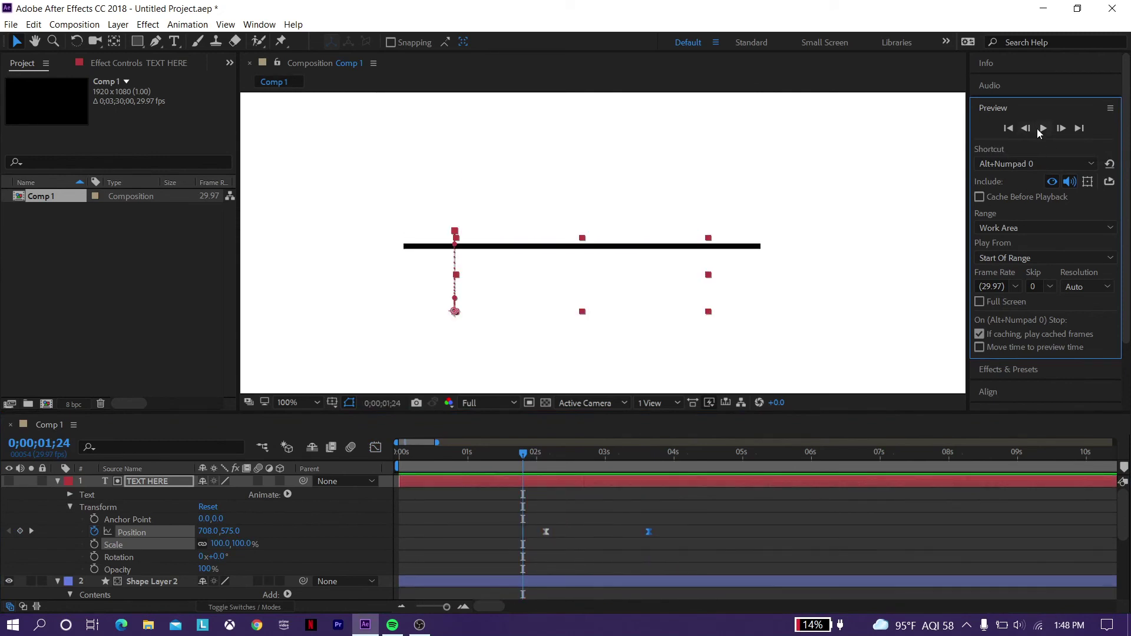
pyautogui.click(1039, 131)
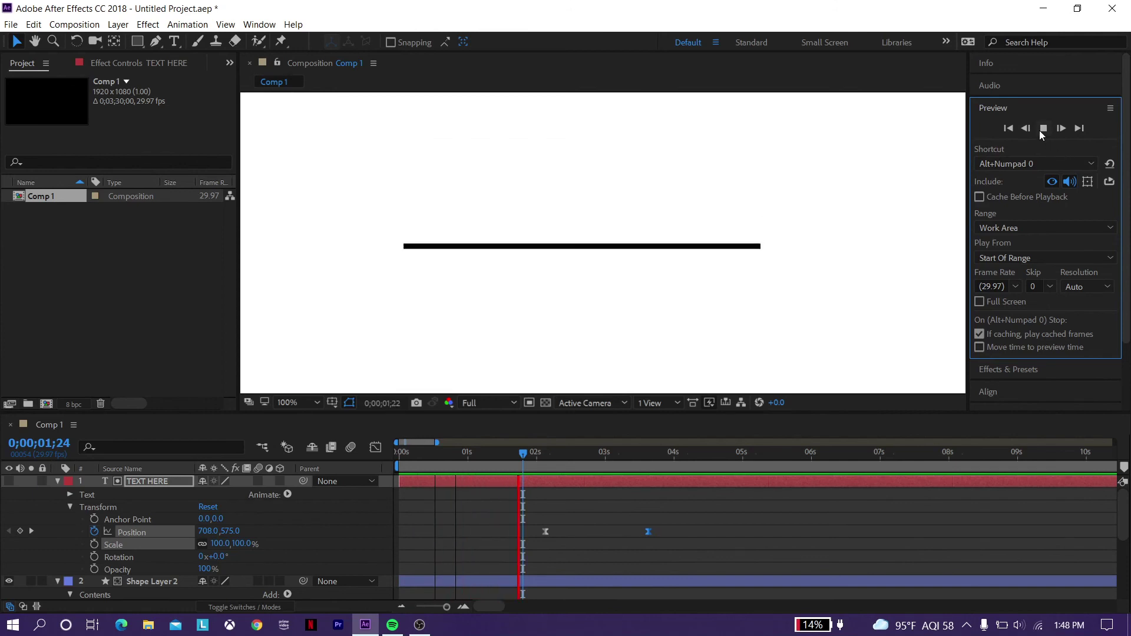
pyautogui.click(1039, 130)
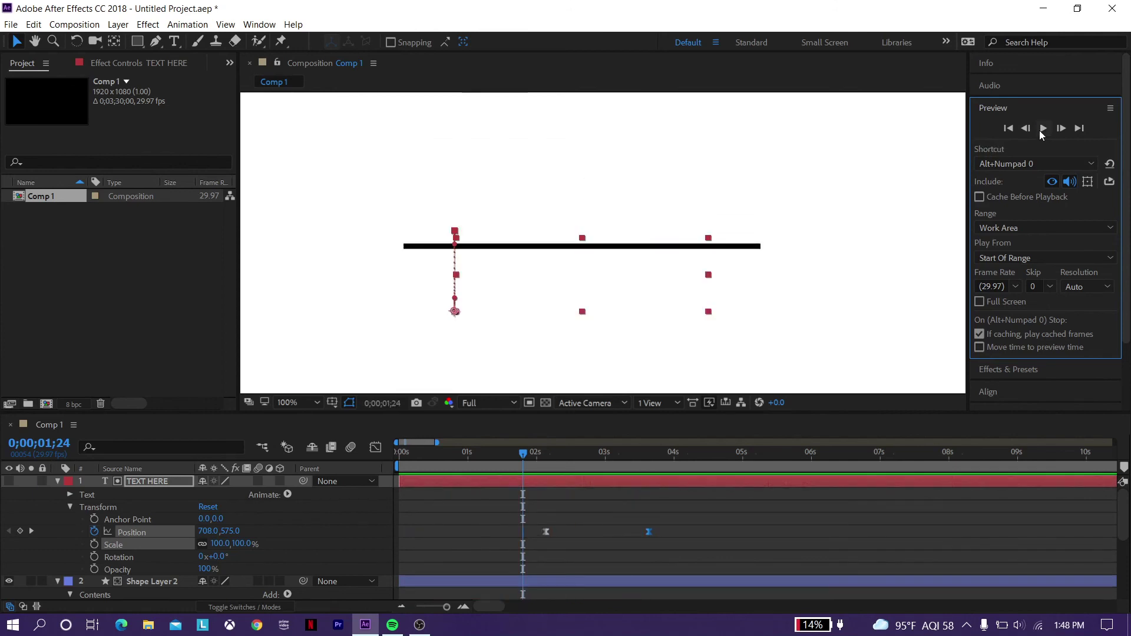
# - Shift both Position keyframes earlier, ending at 3;01, and replay the preview
pyautogui.moveTo(652, 530); pyautogui.dragTo(517, 533)
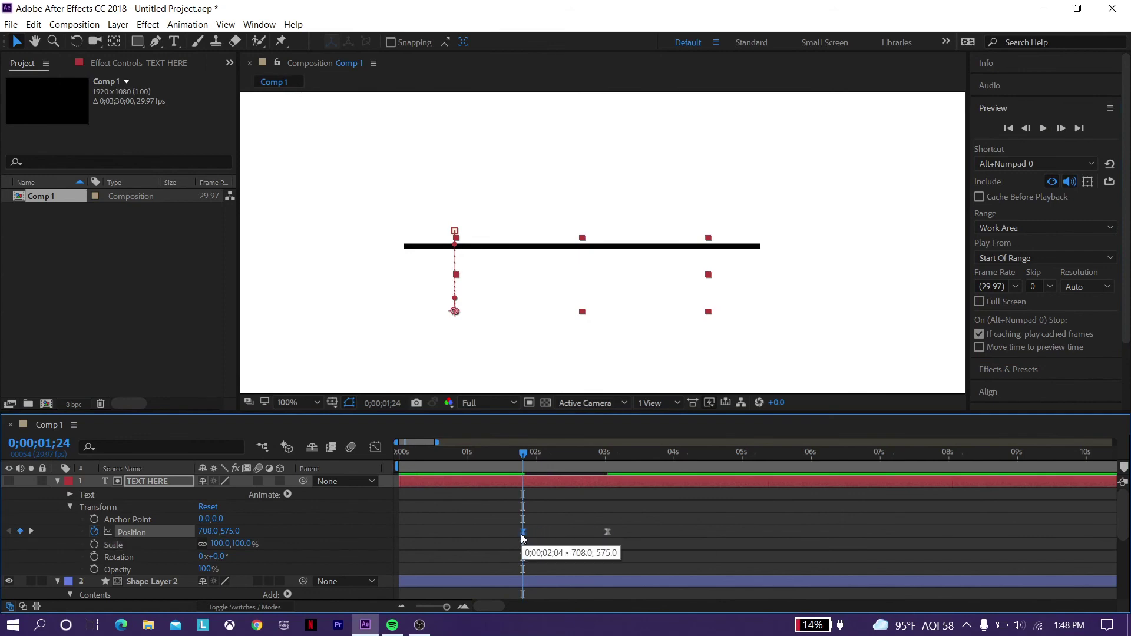
pyautogui.moveTo(608, 532); pyautogui.dragTo(593, 532)
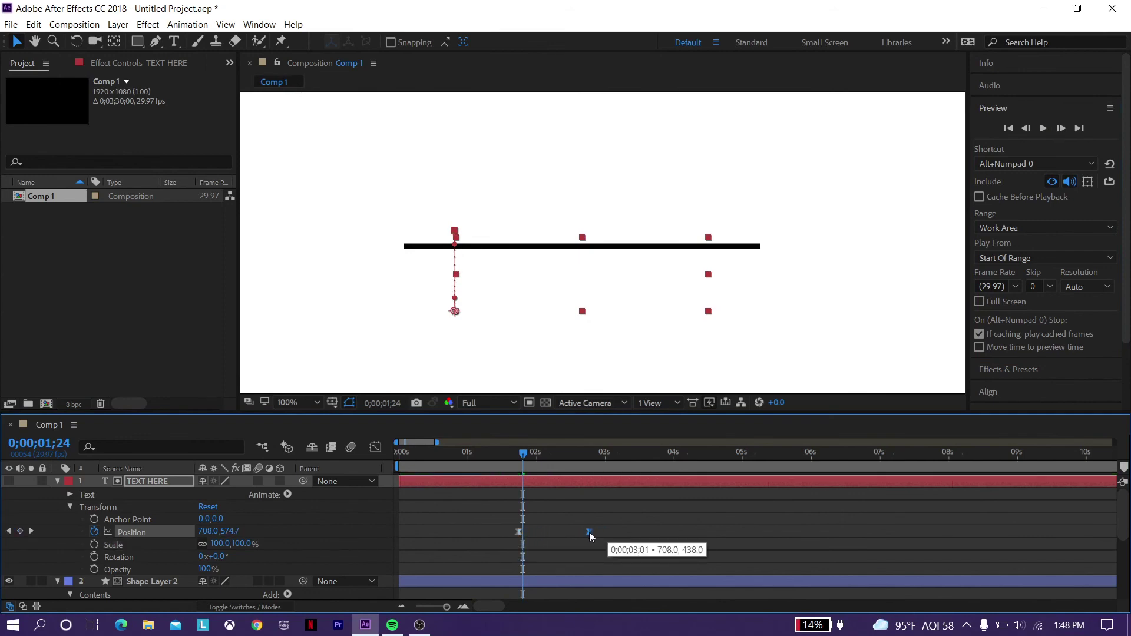
pyautogui.press('space')
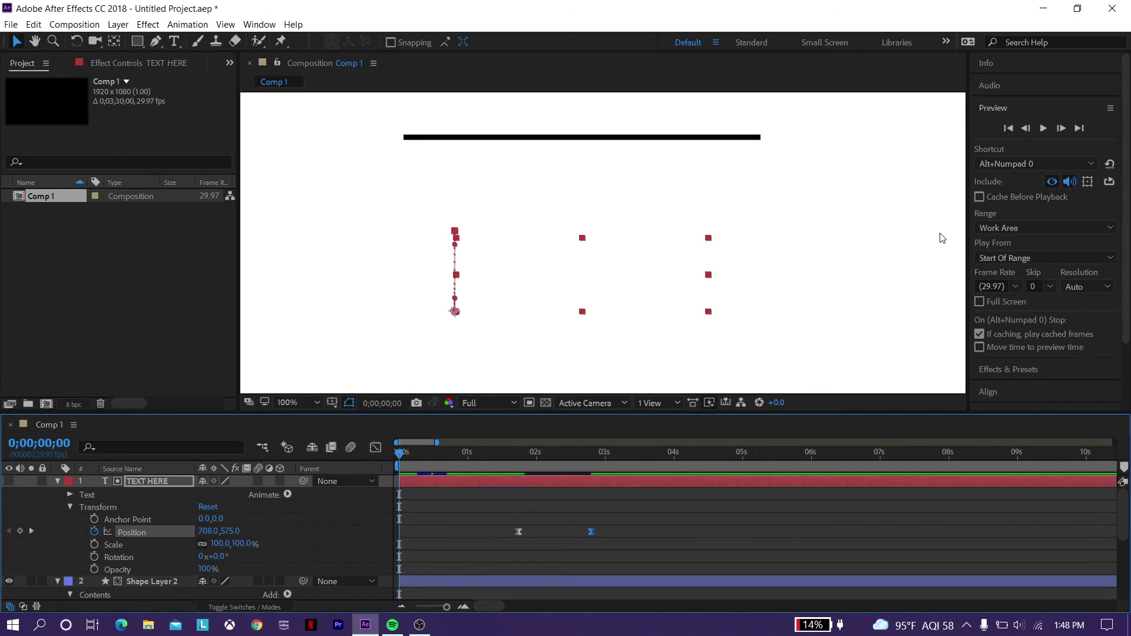
pyautogui.click(1043, 129)
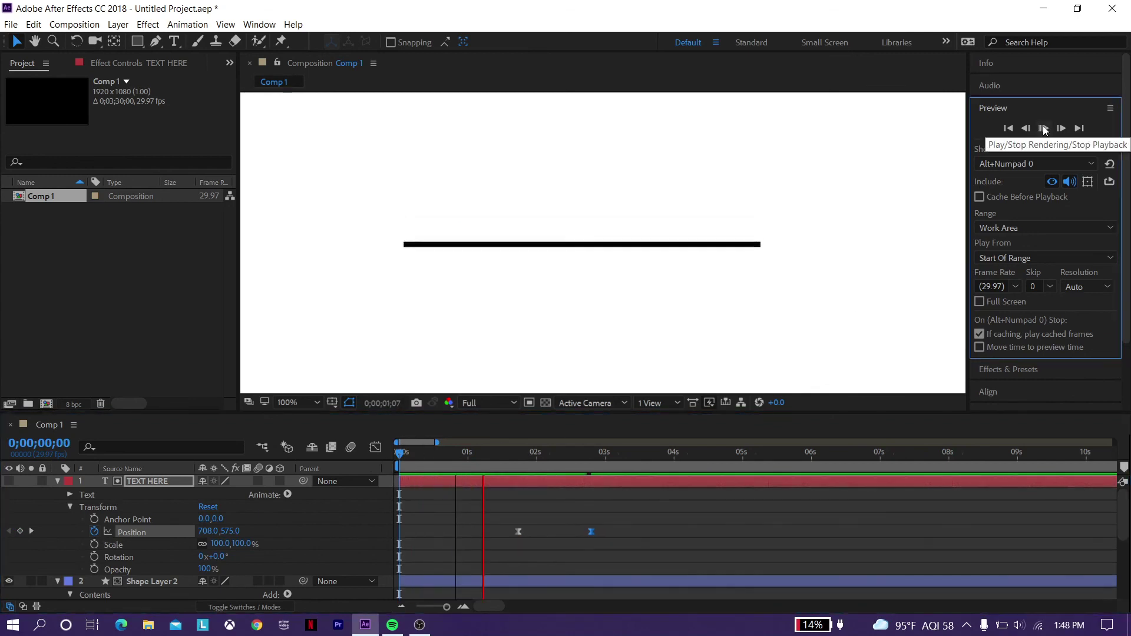
pyautogui.click(1043, 128)
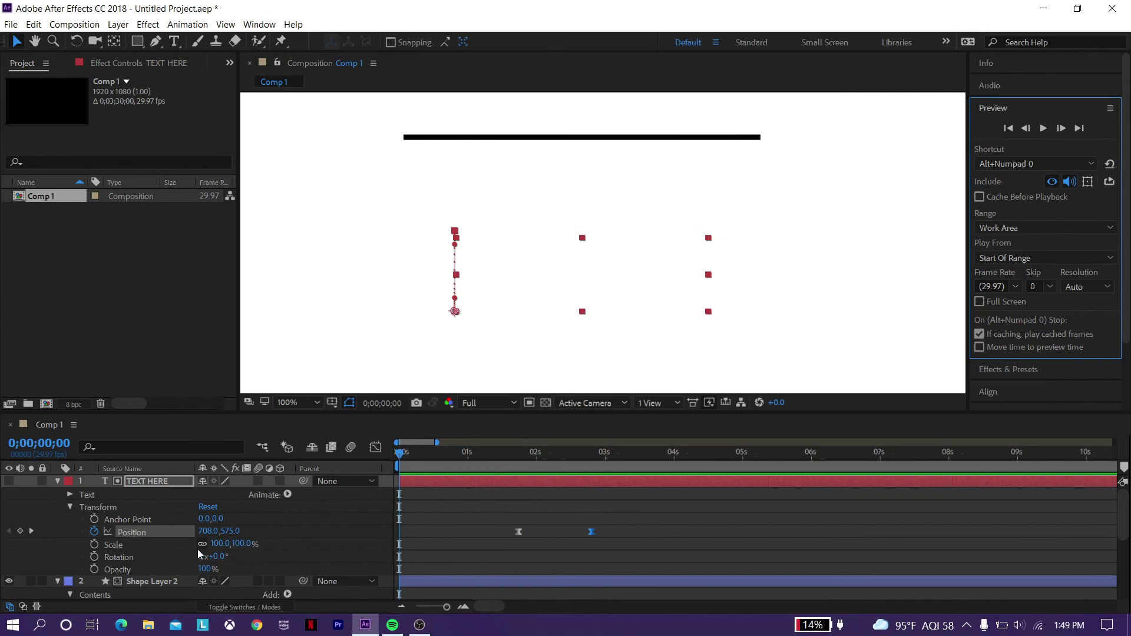
# - Expand the underline's Shape 1 Transform and keyframe its Opacity at 0% at 0;00
pyautogui.scroll(-2, 168, 517)
pyautogui.scroll(-2, 144, 535)
pyautogui.scroll(-2, 143, 536)
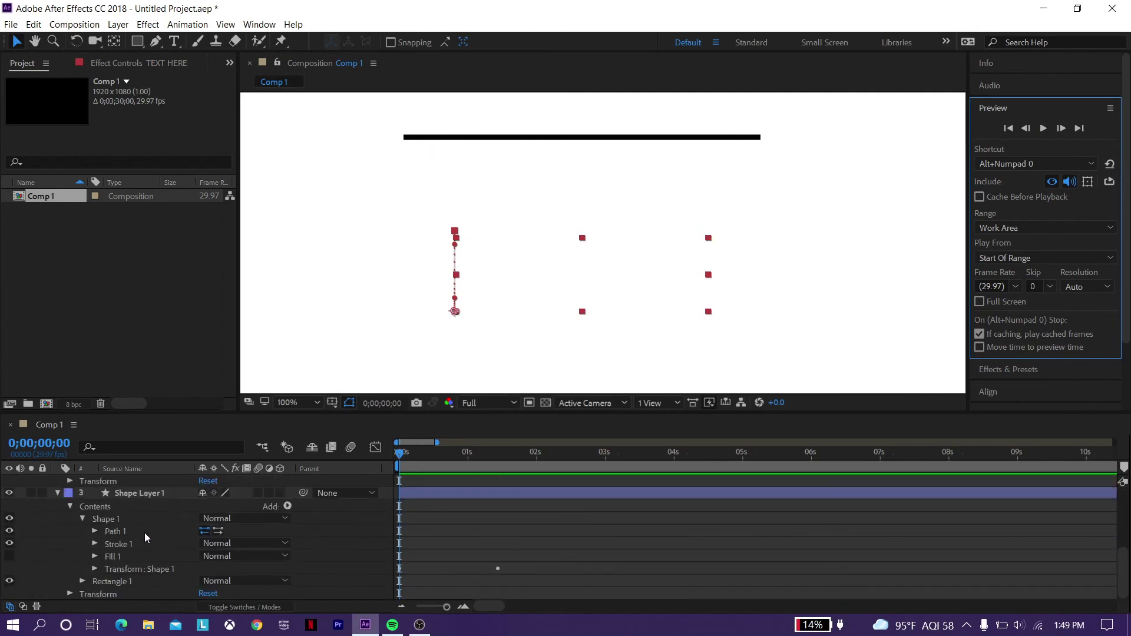
pyautogui.click(104, 518)
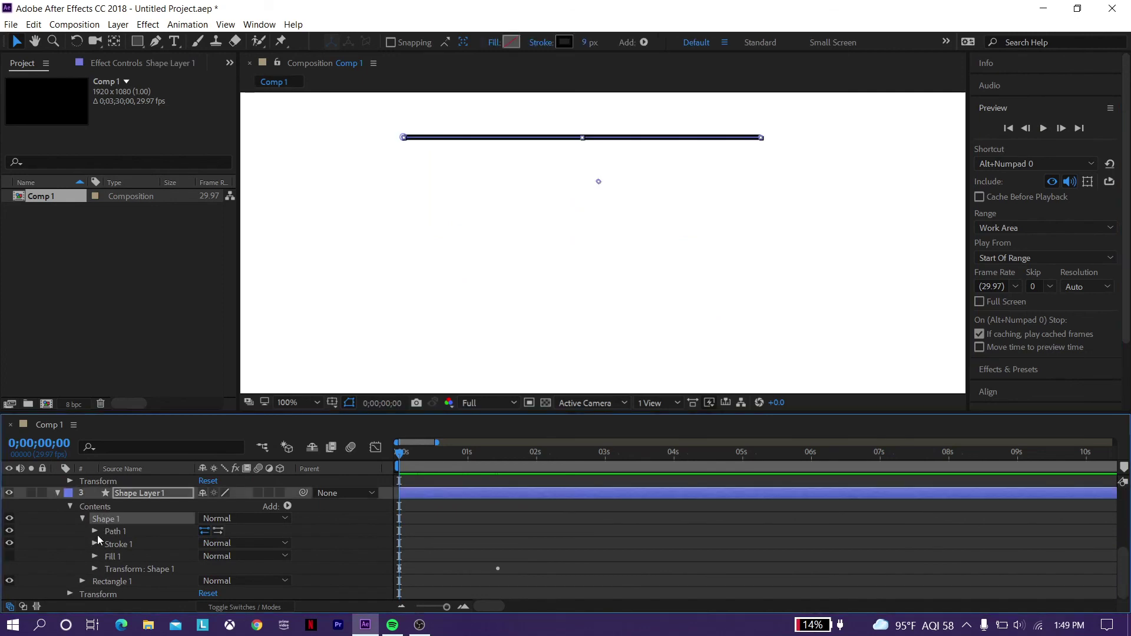
pyautogui.click(94, 568)
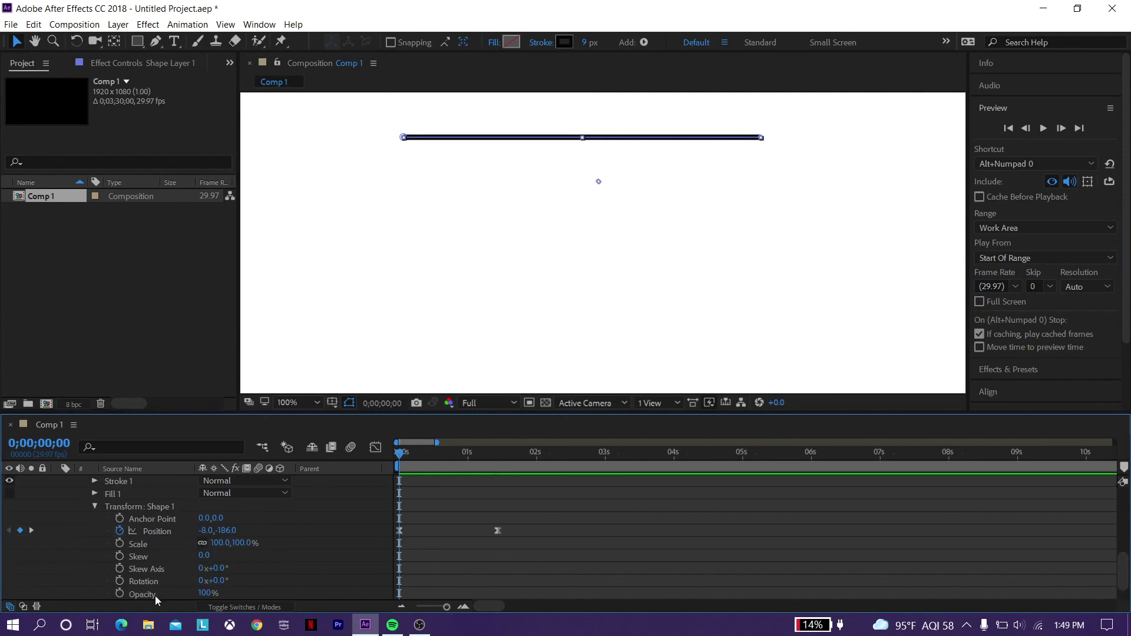
pyautogui.click(206, 593)
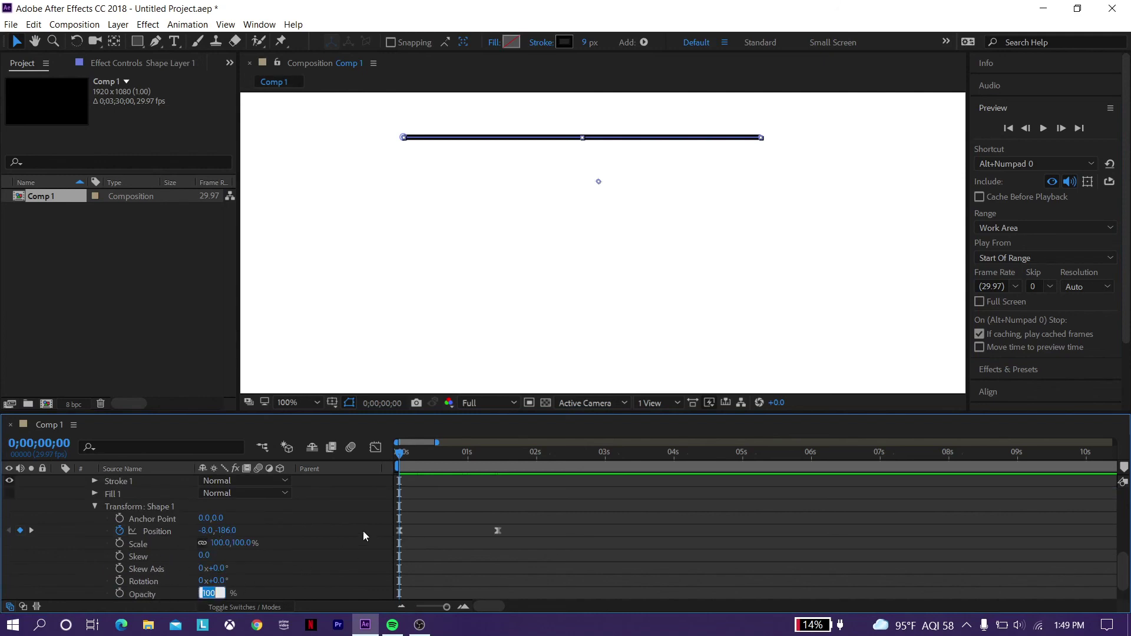
pyautogui.click(402, 461)
pyautogui.moveTo(196, 597); pyautogui.dragTo(125, 596)
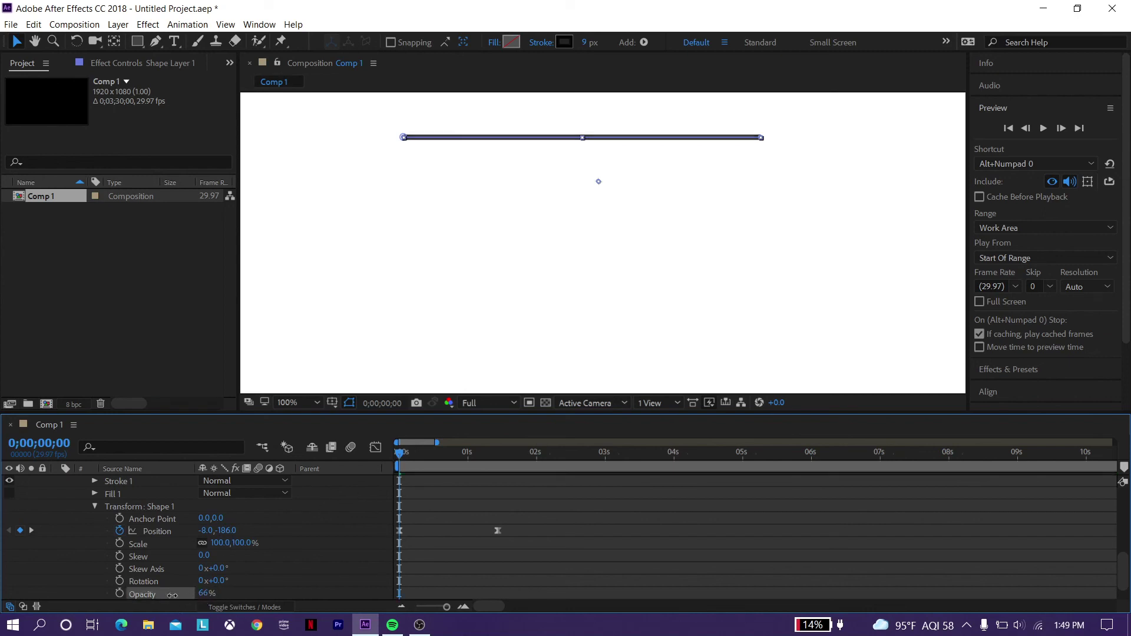
pyautogui.click(119, 593)
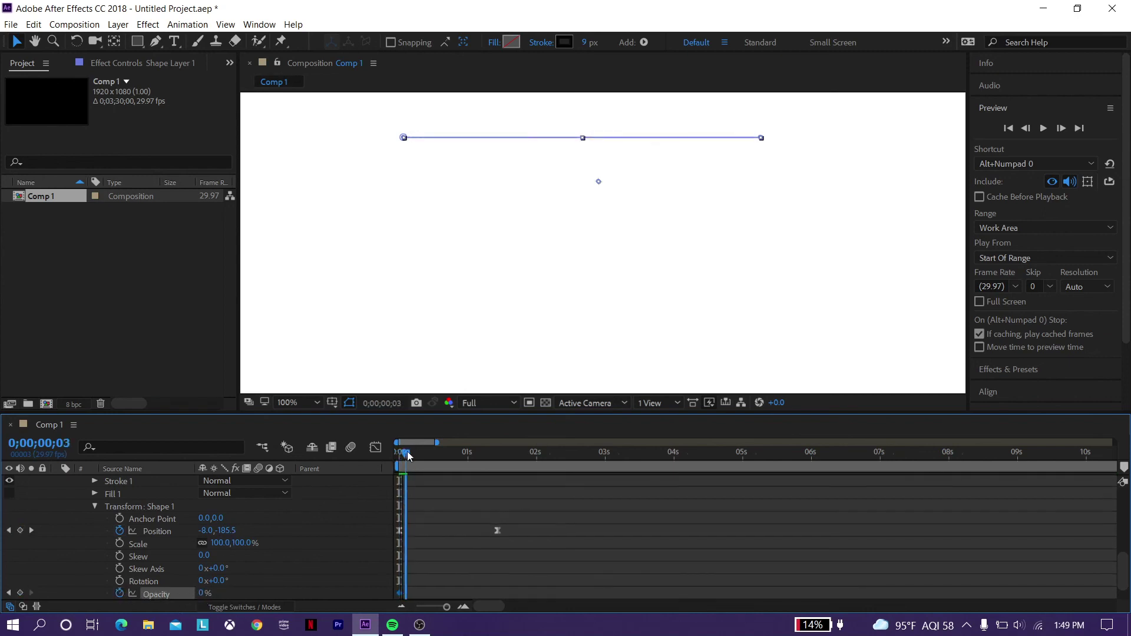
# - Set the underline's Opacity to 100% at frame 5 and preview from the start
pyautogui.moveTo(400, 467); pyautogui.dragTo(410, 467)
pyautogui.moveTo(204, 593); pyautogui.dragTo(304, 599)
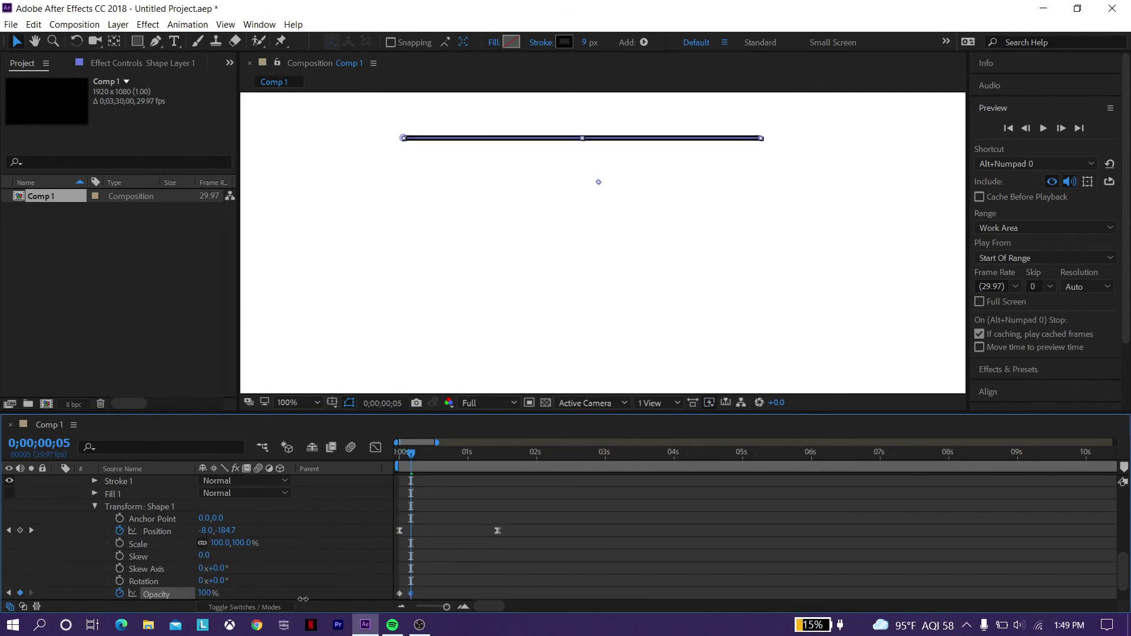
pyautogui.moveTo(413, 461); pyautogui.dragTo(384, 458)
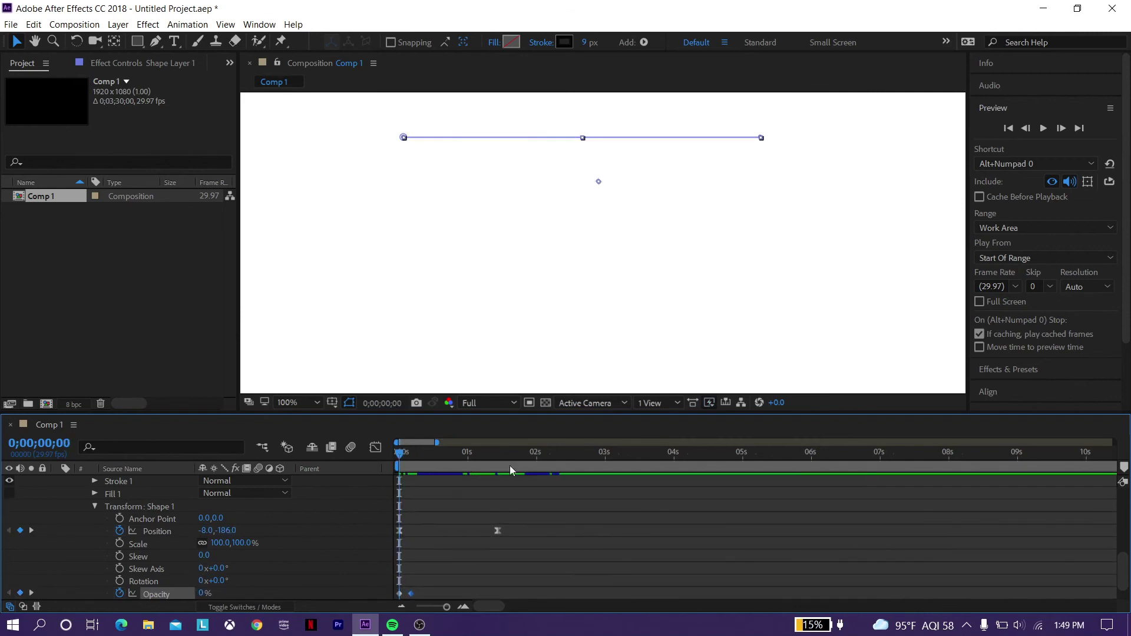
pyautogui.click(326, 377)
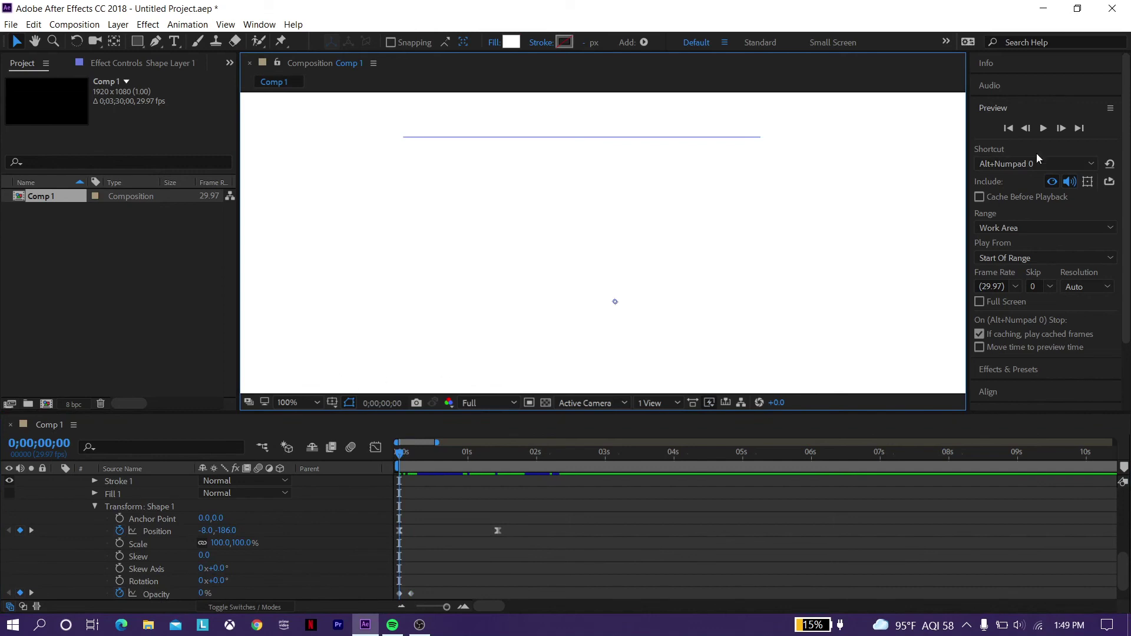
pyautogui.click(1042, 133)
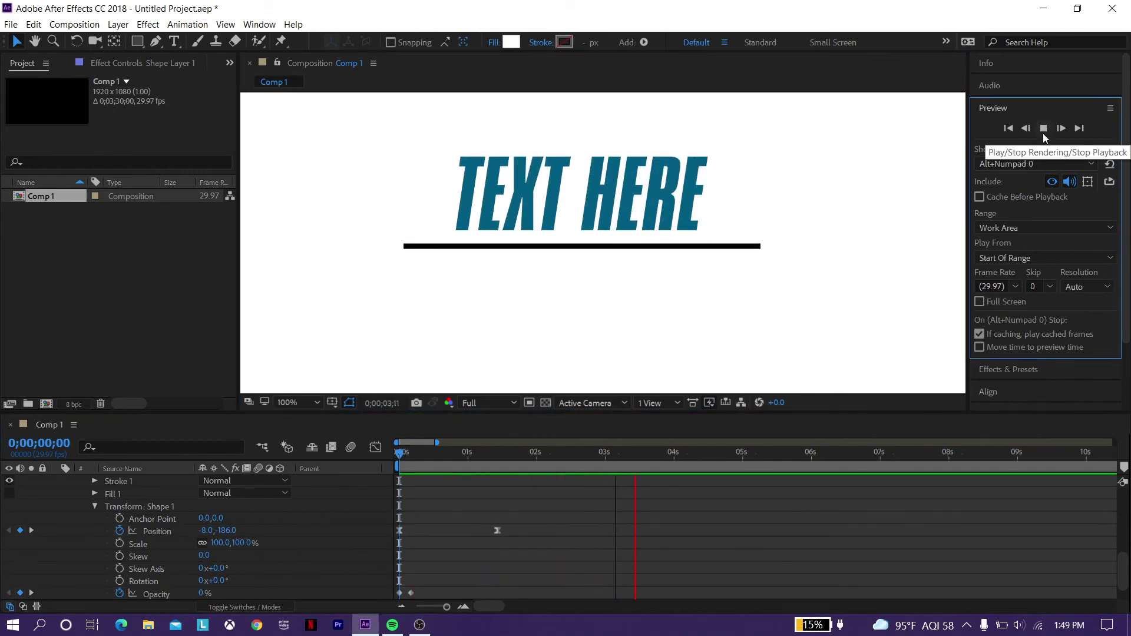
pyautogui.click(1043, 128)
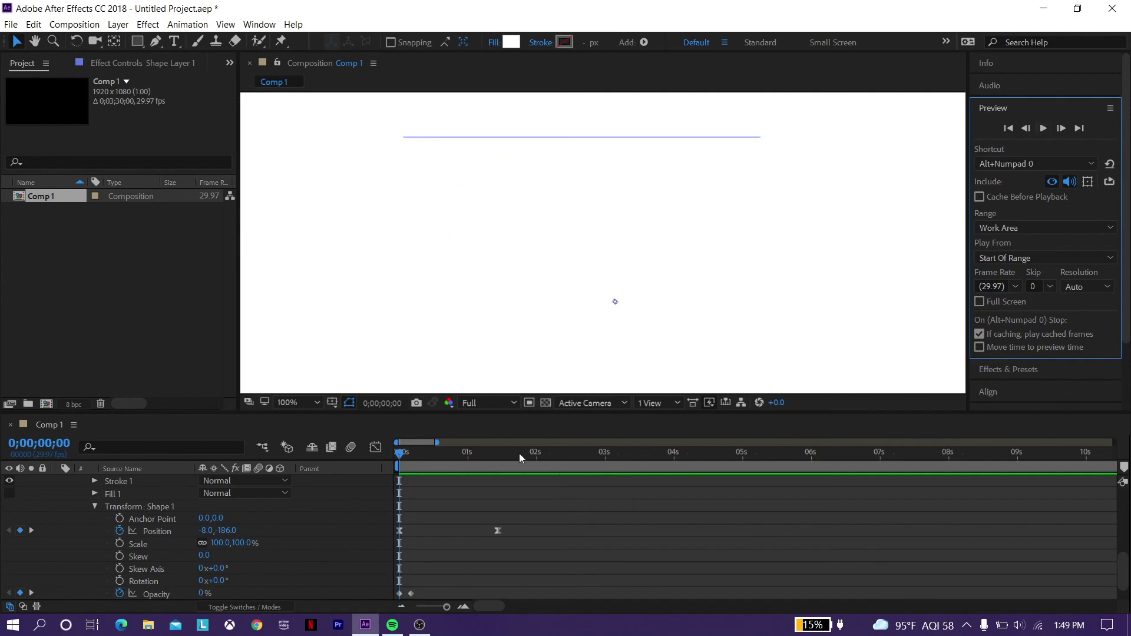